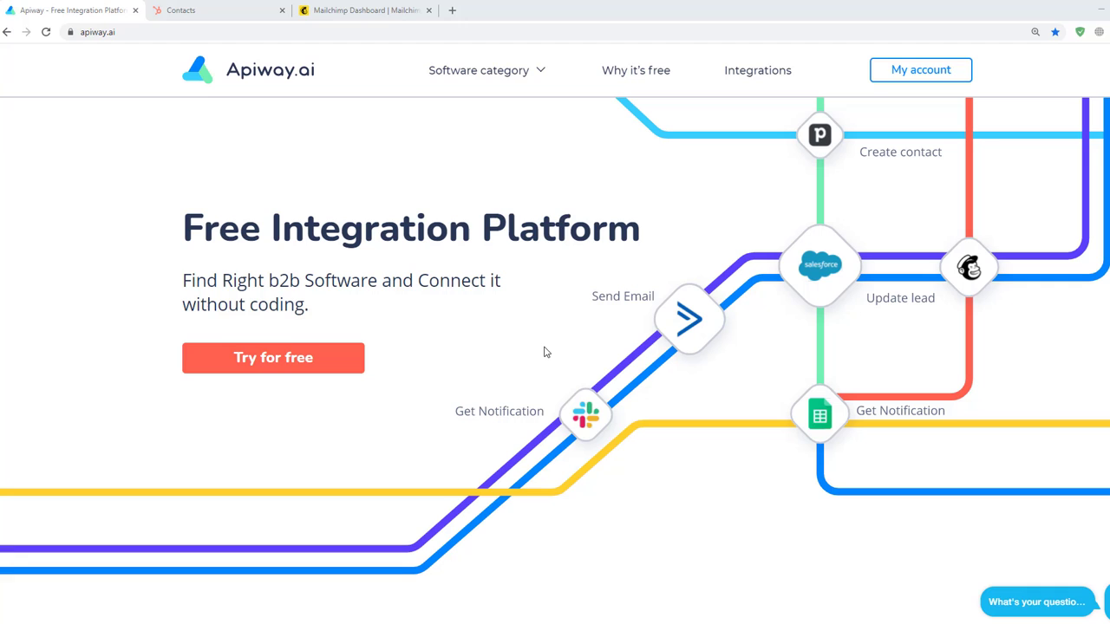
- Add Mailchimp and HubSpot as connected apps, then start plugging in the Mailchimp account
{"action": "left_click", "coordinate": [916, 78]}
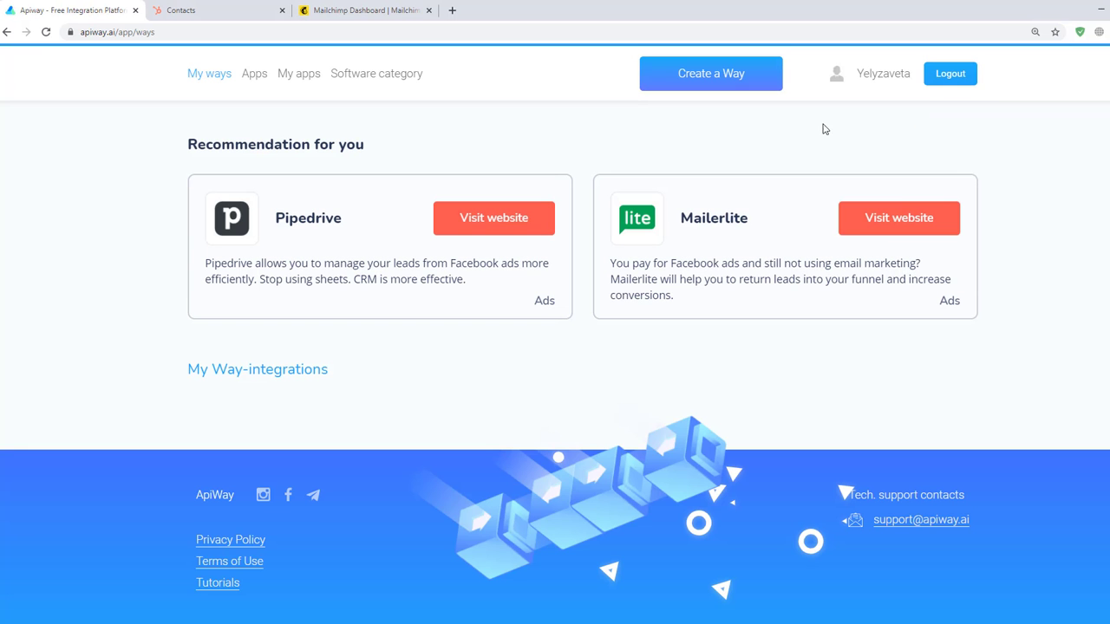
{"action": "left_click", "coordinate": [255, 76]}
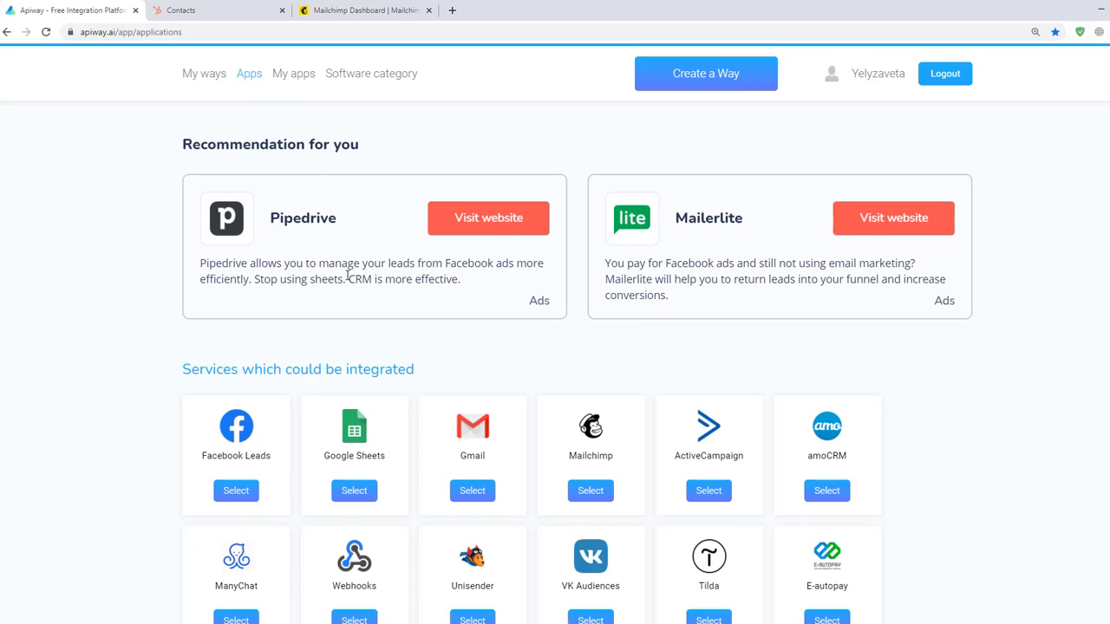
{"action": "scroll", "coordinate": [485, 347], "scroll_direction": "down", "scroll_amount": 1}
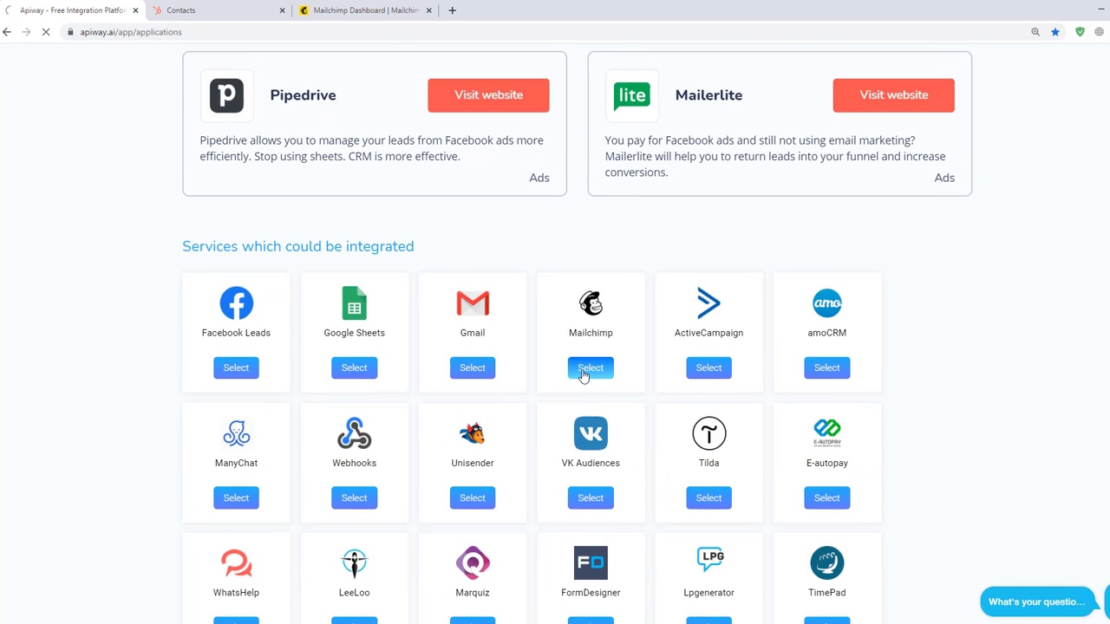
{"action": "left_click", "coordinate": [581, 373]}
{"action": "scroll", "coordinate": [459, 396], "scroll_direction": "down", "scroll_amount": 8}
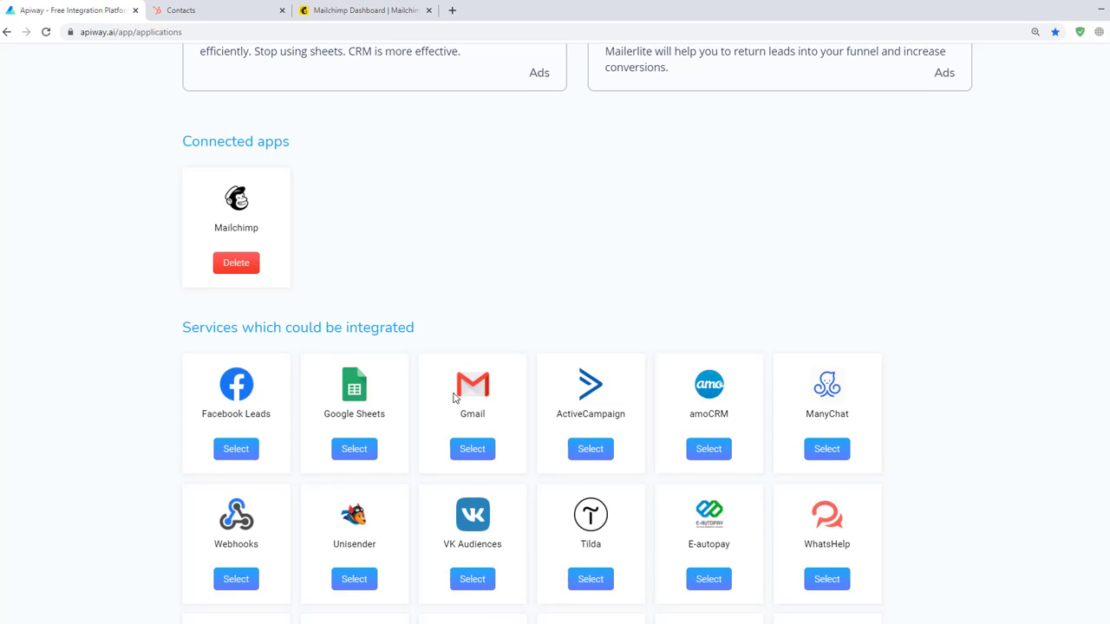
{"action": "scroll", "coordinate": [453, 396], "scroll_direction": "down", "scroll_amount": 5}
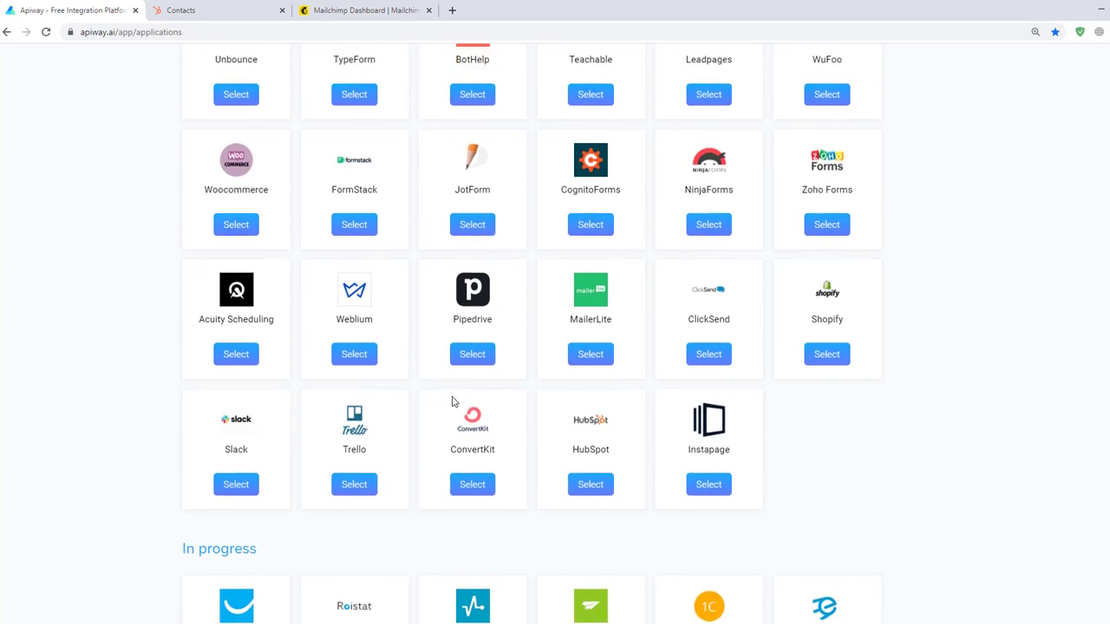
{"action": "left_click", "coordinate": [590, 443]}
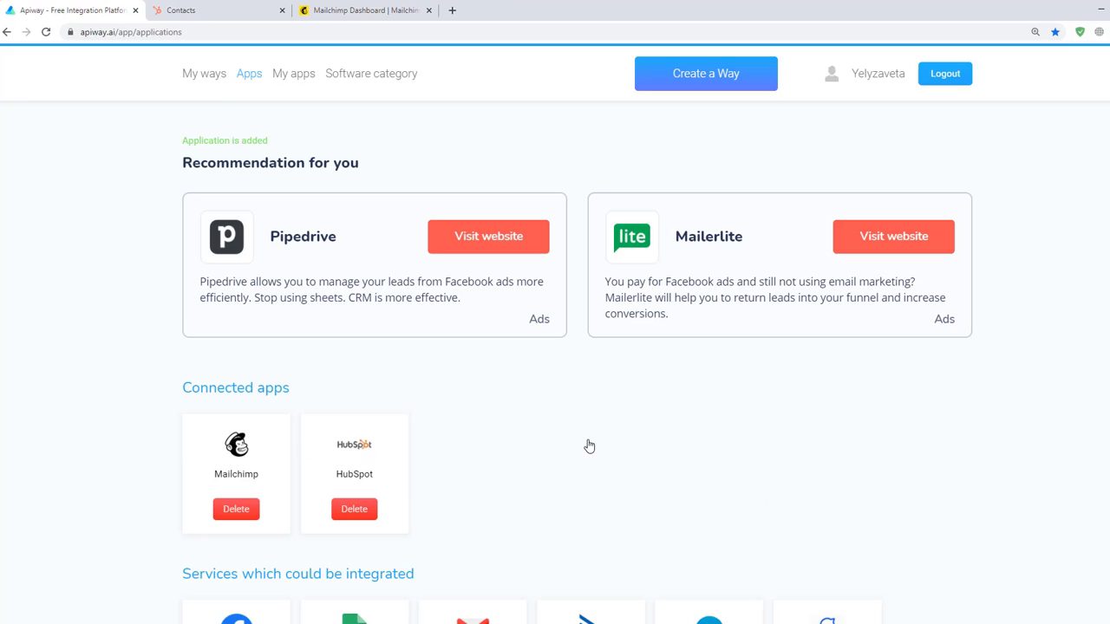
{"action": "left_click", "coordinate": [283, 84]}
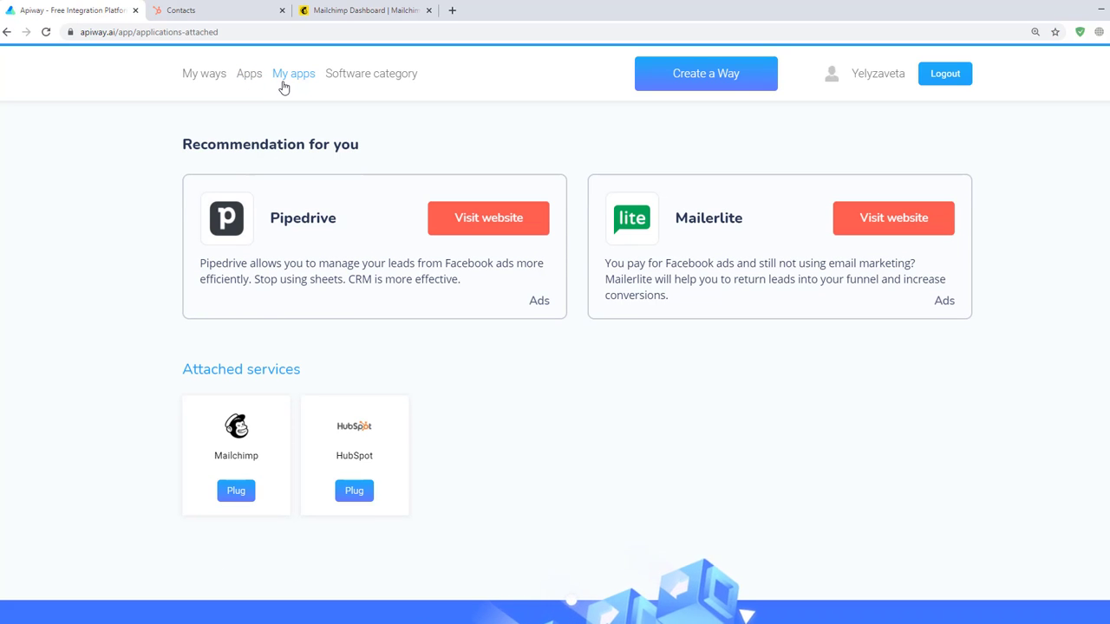
{"action": "left_click", "coordinate": [250, 496]}
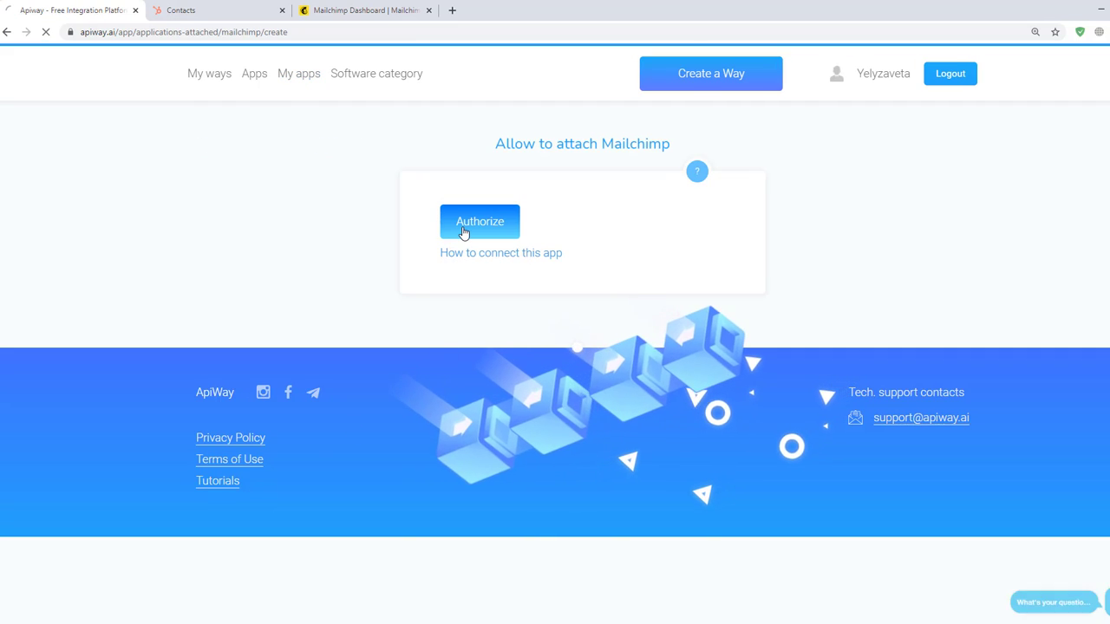
- Authorize ApiWay by logging in to Mailchimp and allowing access
{"action": "left_click", "coordinate": [461, 234]}
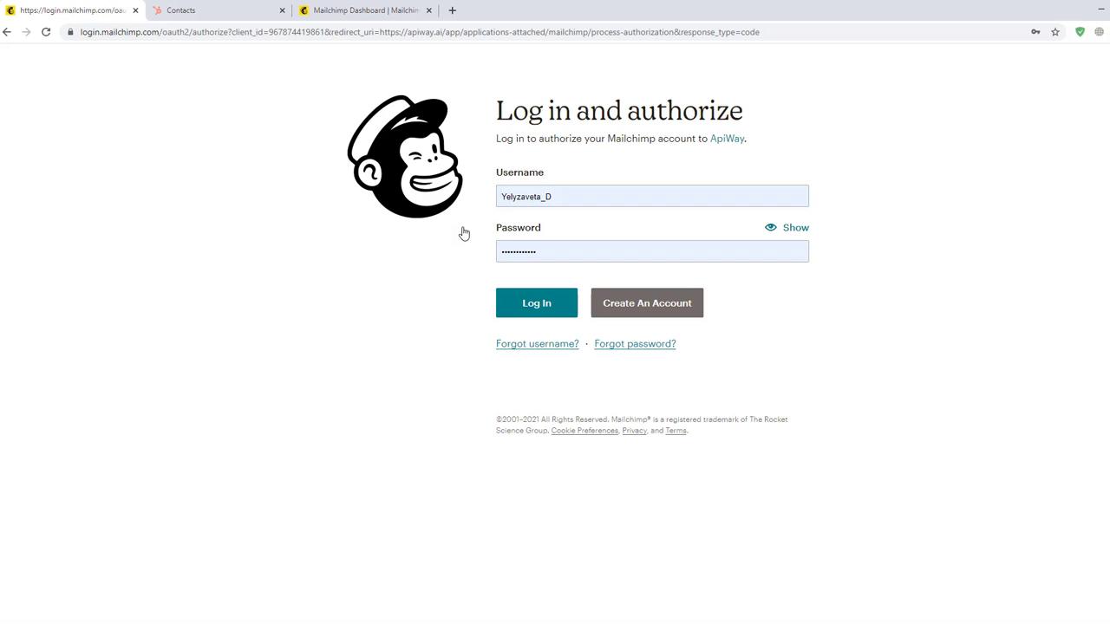
{"action": "left_click", "coordinate": [538, 318]}
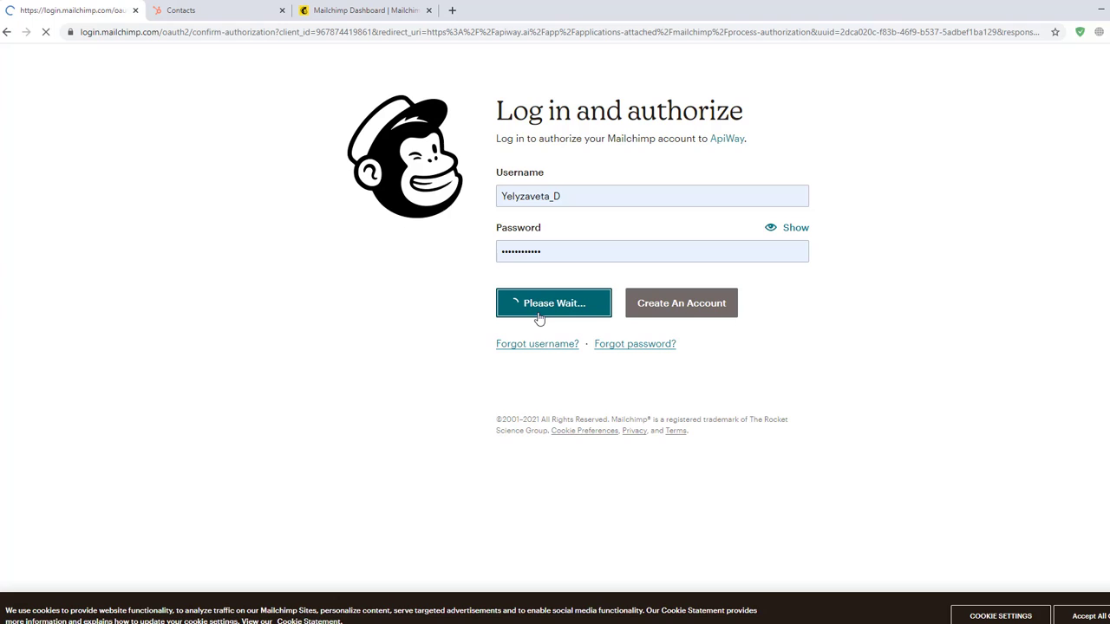
{"action": "left_click", "coordinate": [465, 448]}
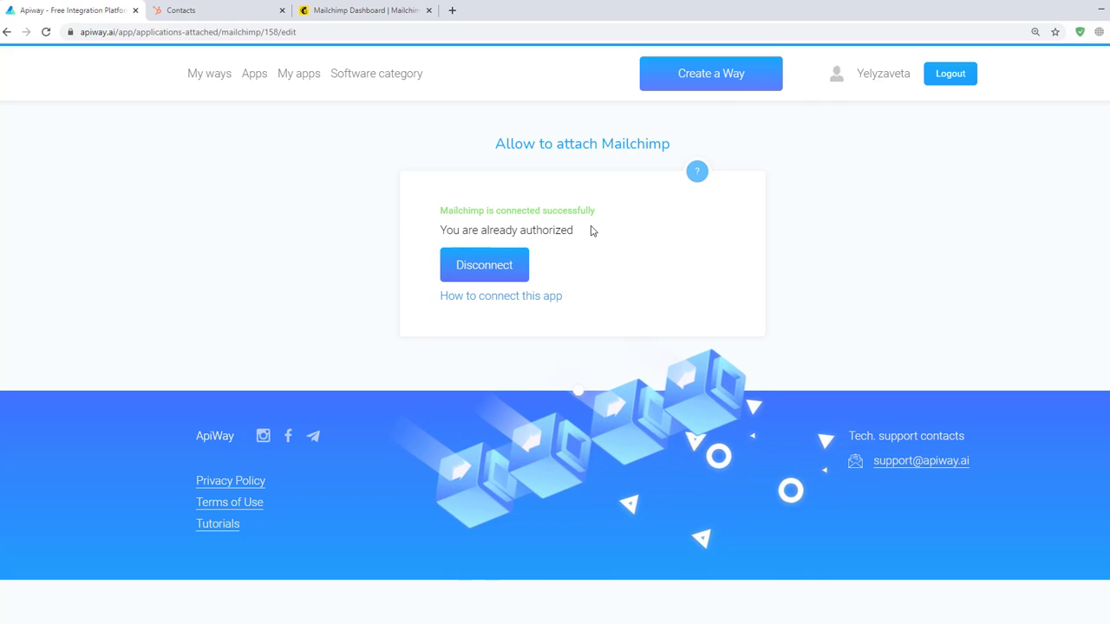
- Return to My apps and start plugging in the HubSpot account
{"action": "left_click", "coordinate": [298, 76]}
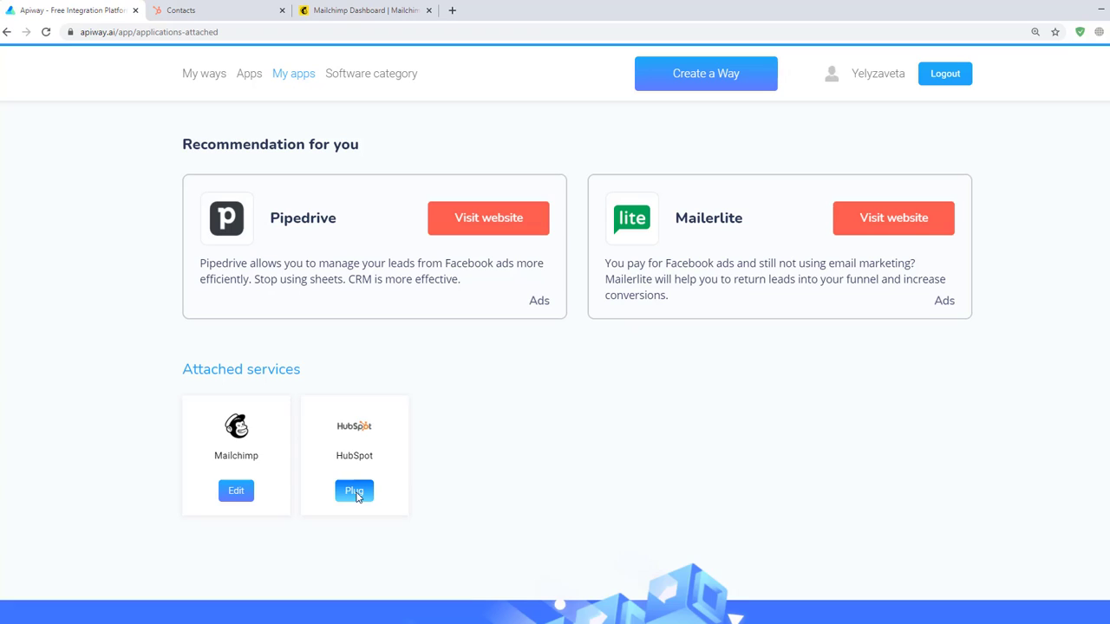
{"action": "left_click", "coordinate": [353, 491]}
- Connect ApiWay to HubSpot's App test account 1, passing the reCAPTCHA check
{"action": "left_click", "coordinate": [460, 225]}
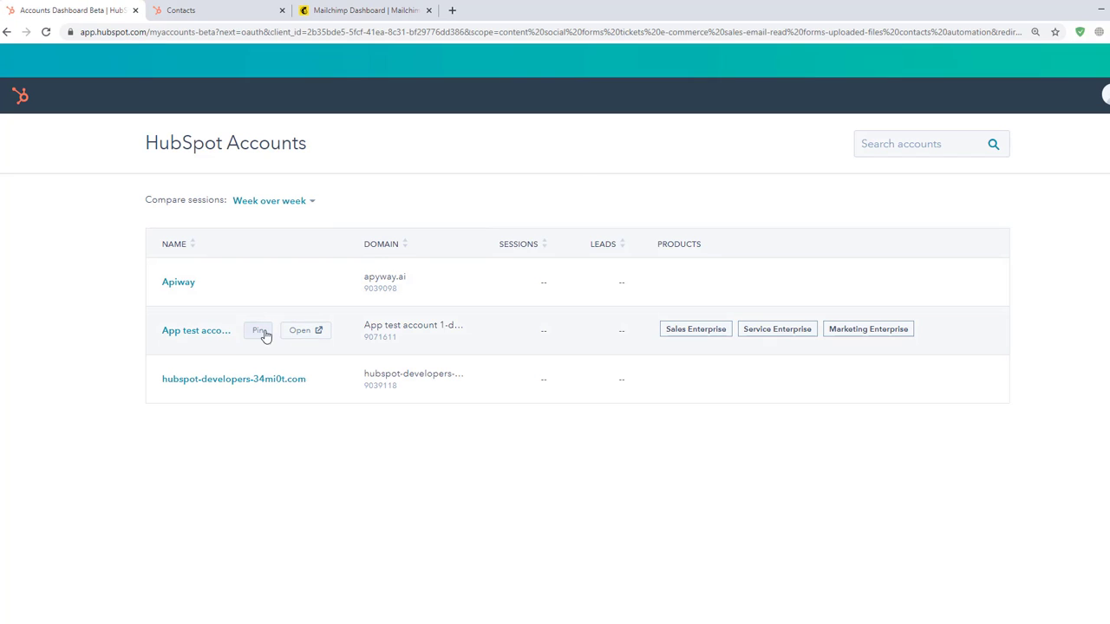
{"action": "left_click", "coordinate": [217, 336]}
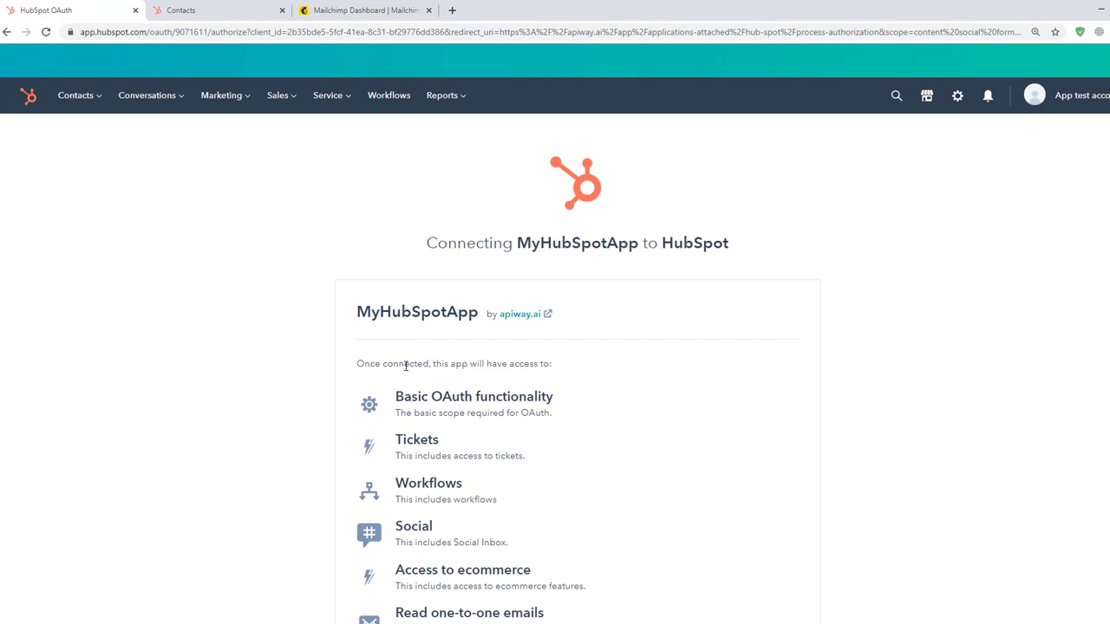
{"action": "scroll", "coordinate": [404, 364], "scroll_direction": "down", "scroll_amount": 3}
{"action": "left_click", "coordinate": [405, 605]}
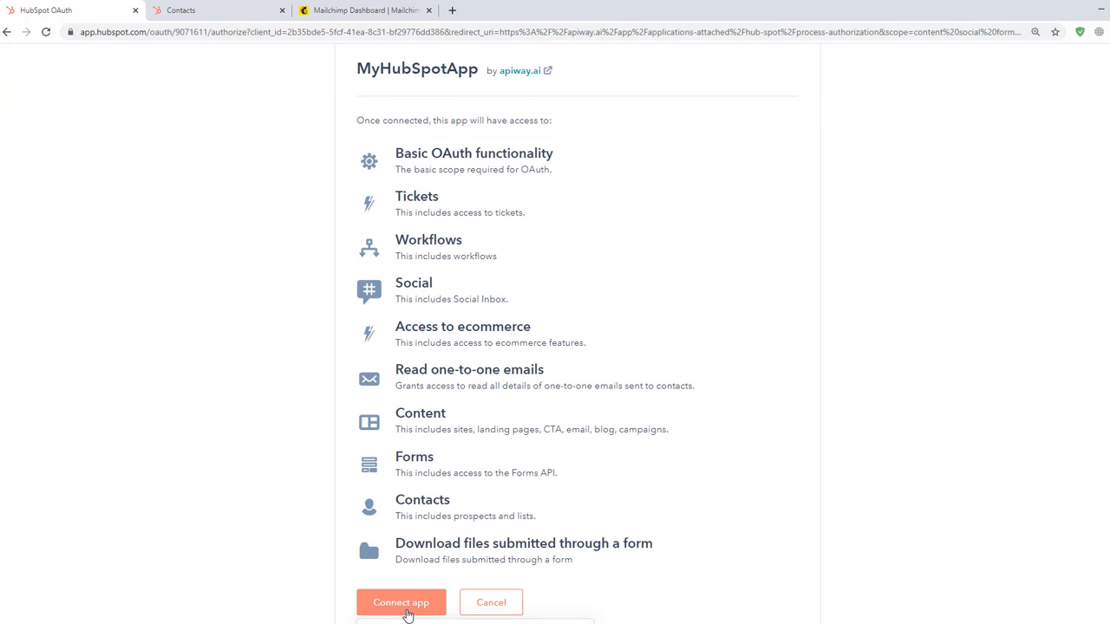
{"action": "left_click", "coordinate": [389, 600]}
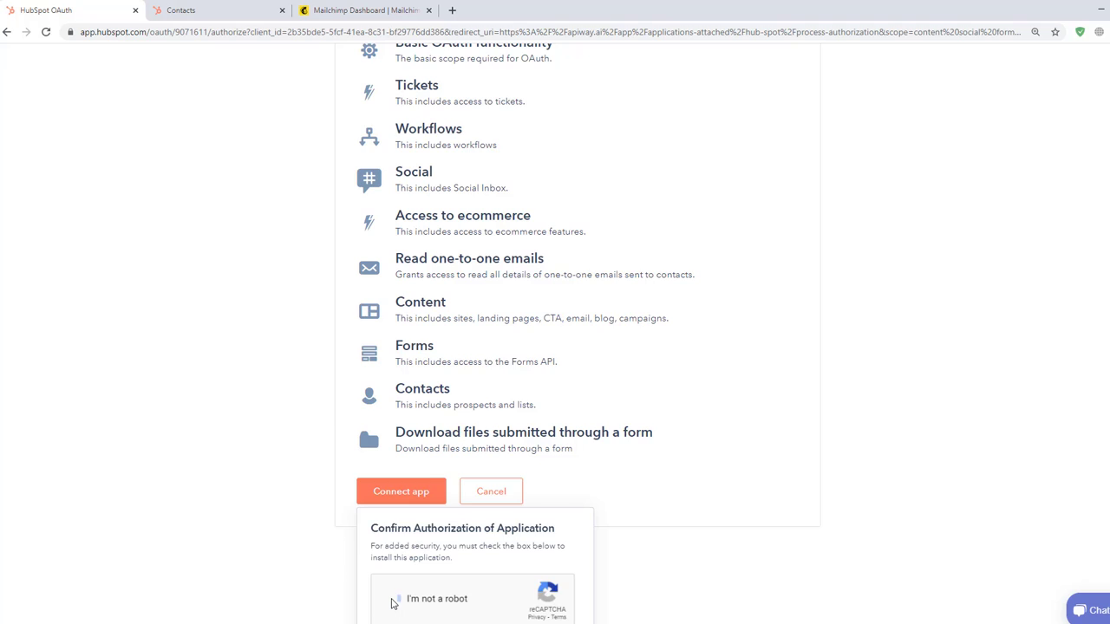
{"action": "left_click", "coordinate": [401, 603]}
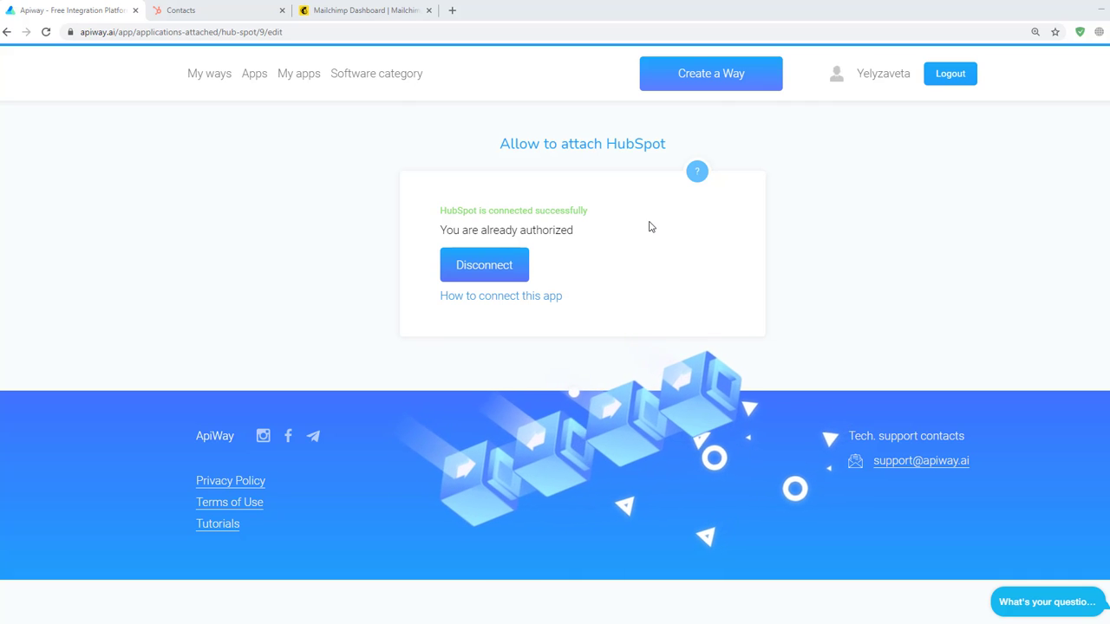
- Switch to the HubSpot tab showing All contacts, with 3 contacts listed
{"action": "left_click", "coordinate": [178, 10]}
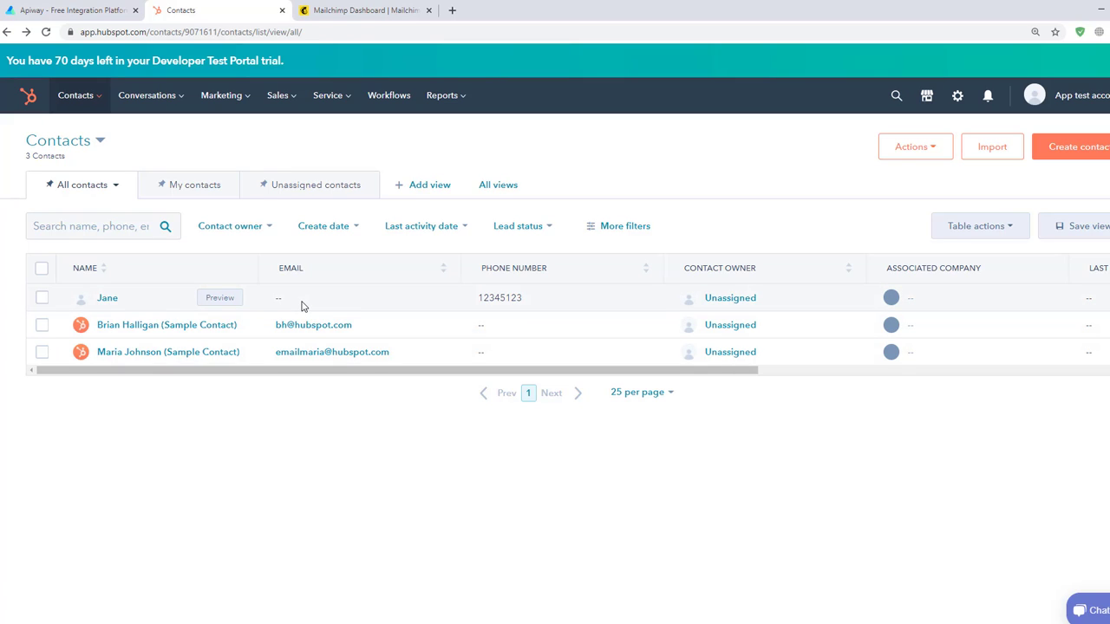
- Create a new way in Apiway.ai and name it 'Mailchimp and Hubspot'
{"action": "left_click", "coordinate": [95, 10]}
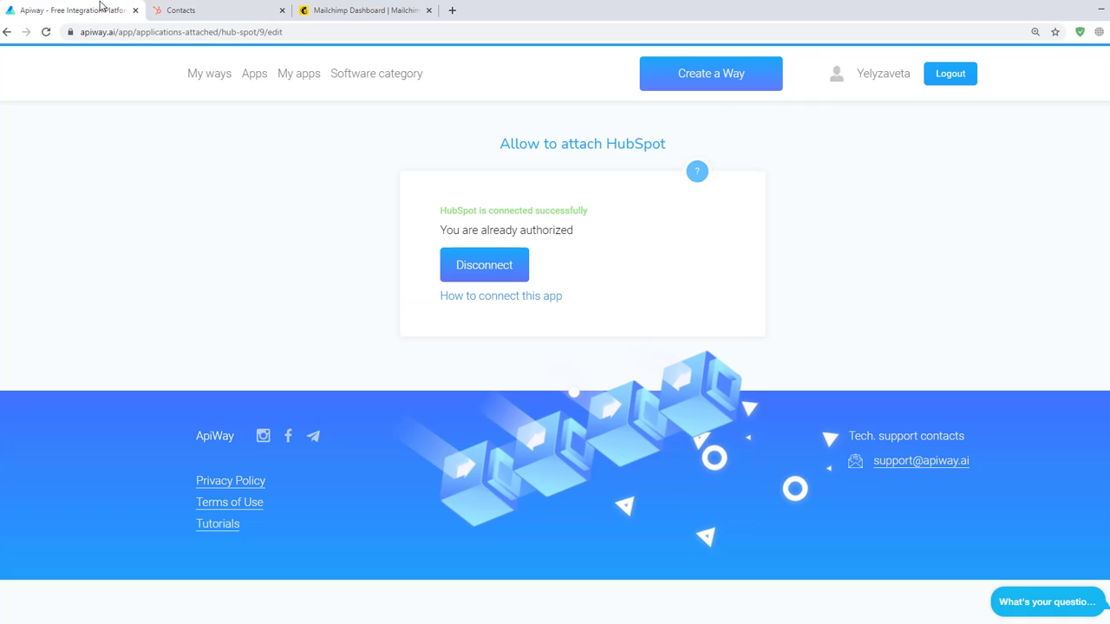
{"action": "left_click", "coordinate": [701, 79]}
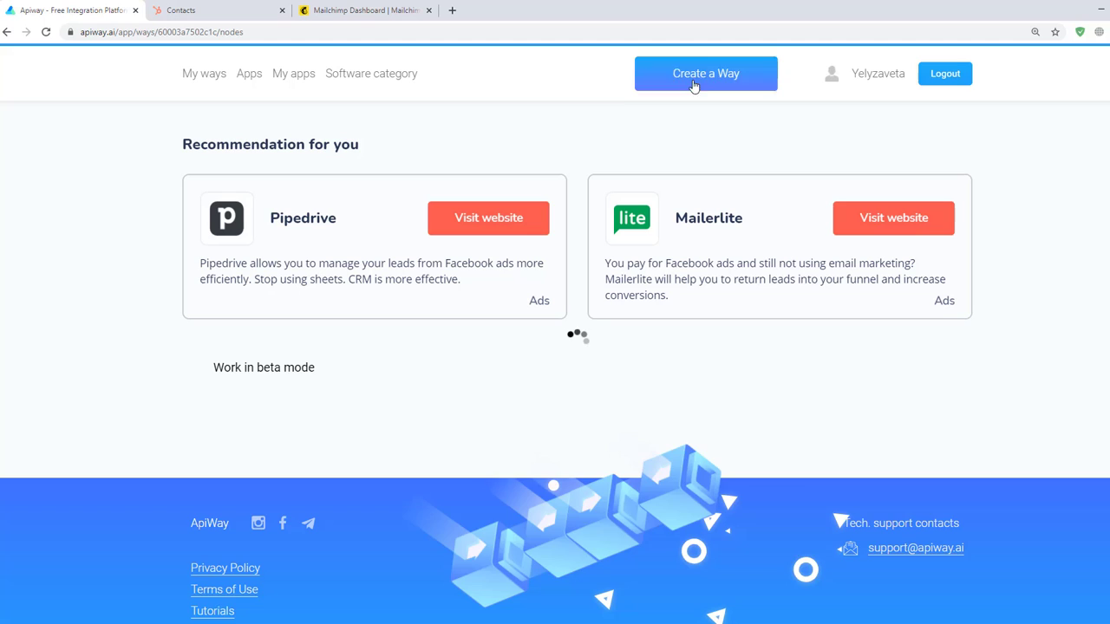
{"action": "left_click", "coordinate": [280, 399]}
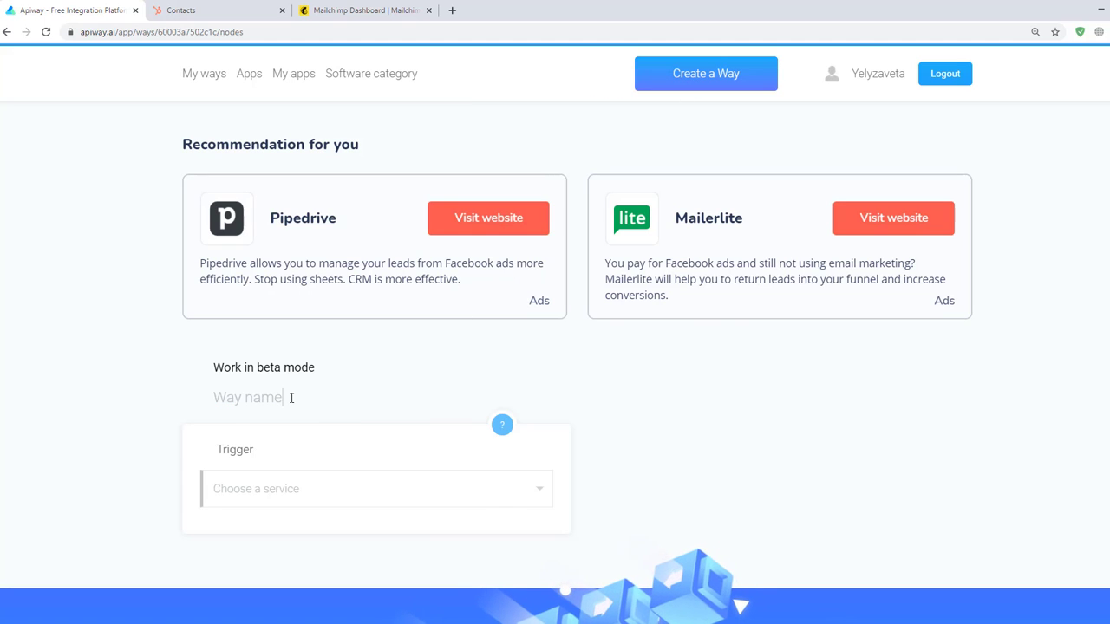
{"action": "left_click_drag", "start_coordinate": [290, 398], "coordinate": [199, 400]}
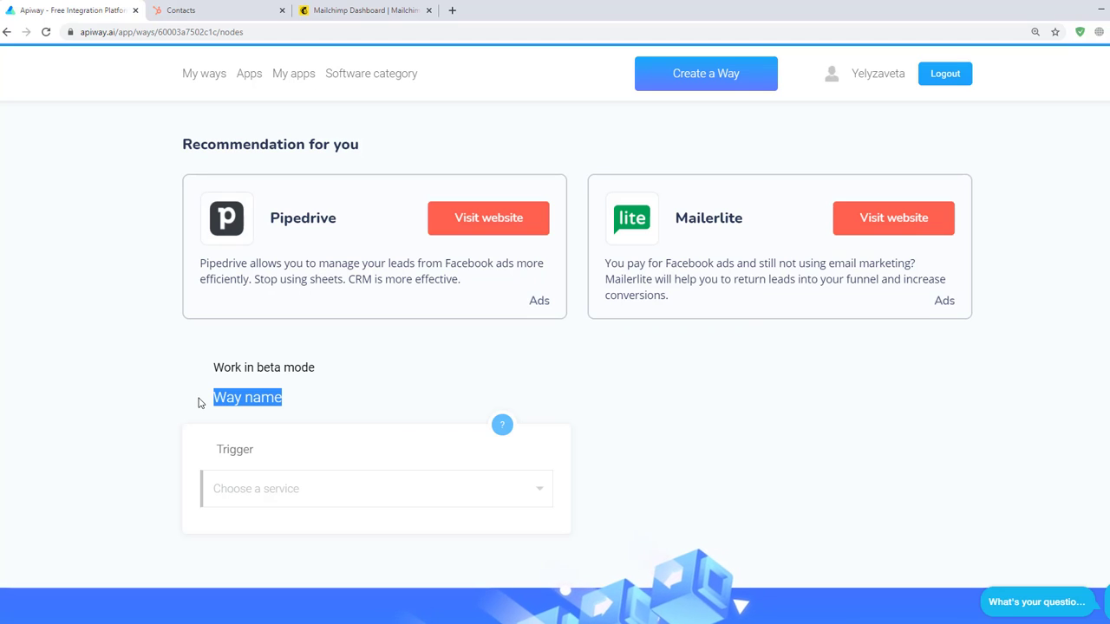
{"action": "type", "text": "Mailchi"}
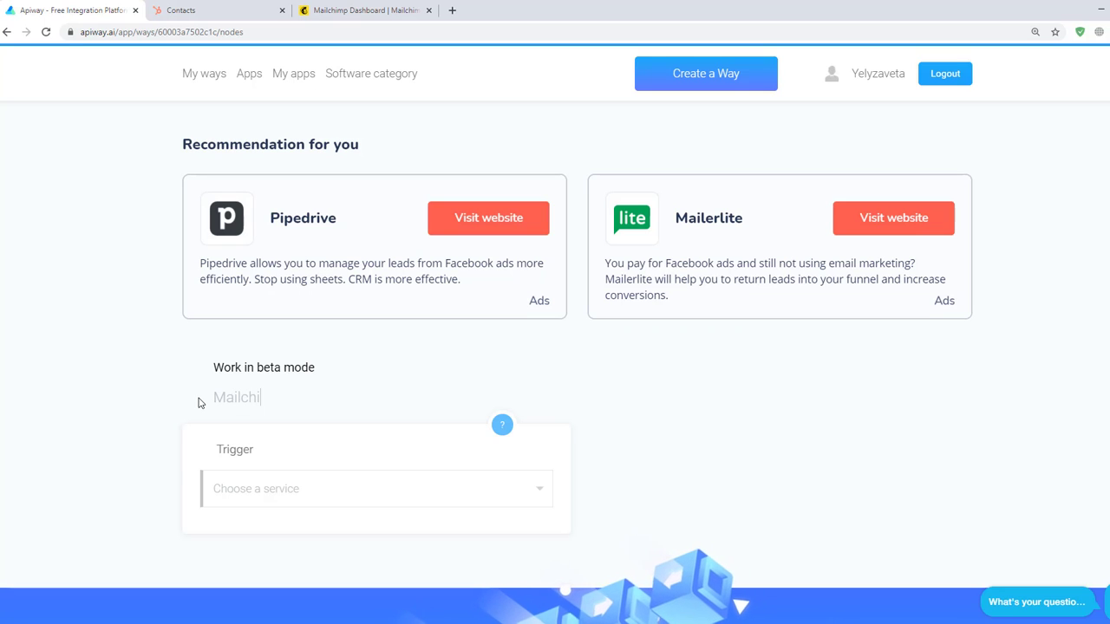
{"action": "type", "text": "mp and Hubspot"}
- Set the trigger to HubSpot with the New Contact Property Changed event
{"action": "left_click", "coordinate": [289, 490]}
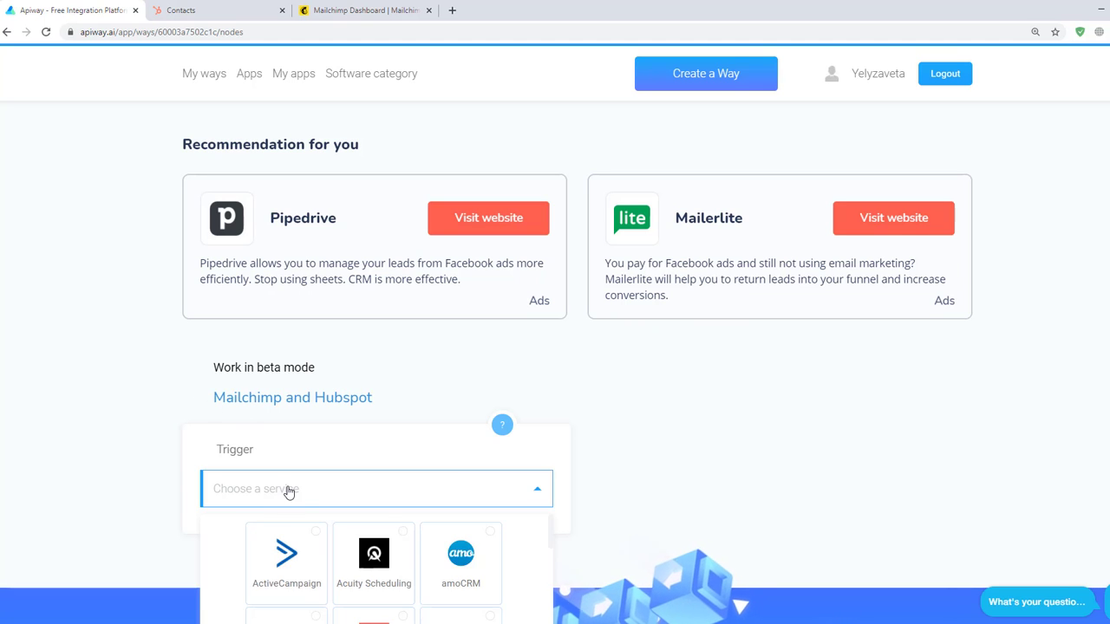
{"action": "scroll", "coordinate": [341, 547], "scroll_direction": "down", "scroll_amount": 5}
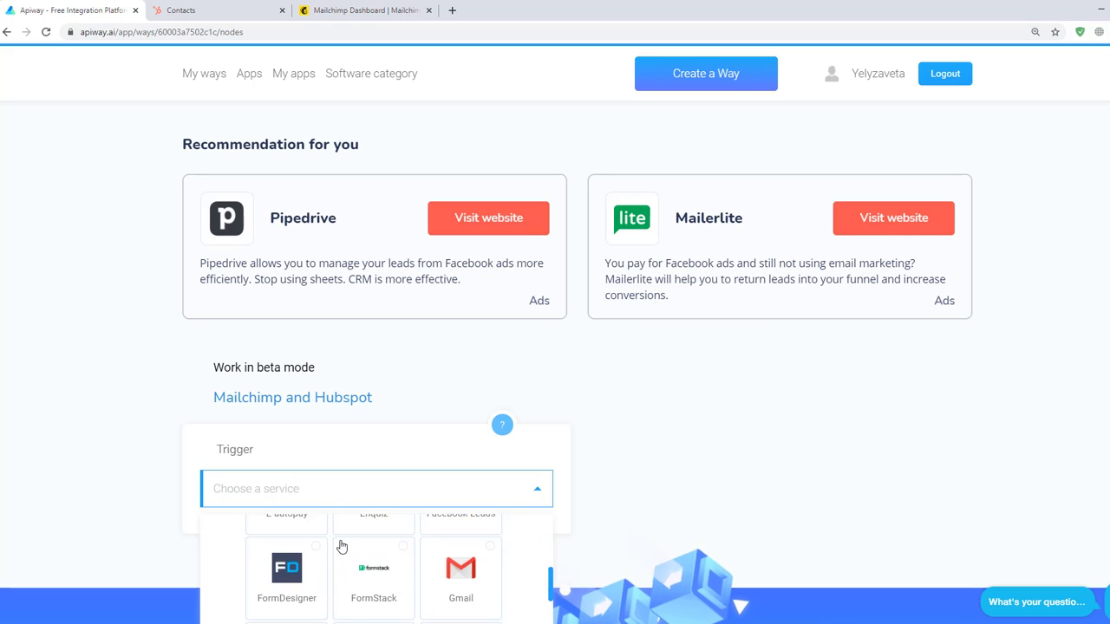
{"action": "scroll", "coordinate": [341, 547], "scroll_direction": "down", "scroll_amount": 2}
{"action": "left_click", "coordinate": [346, 545]}
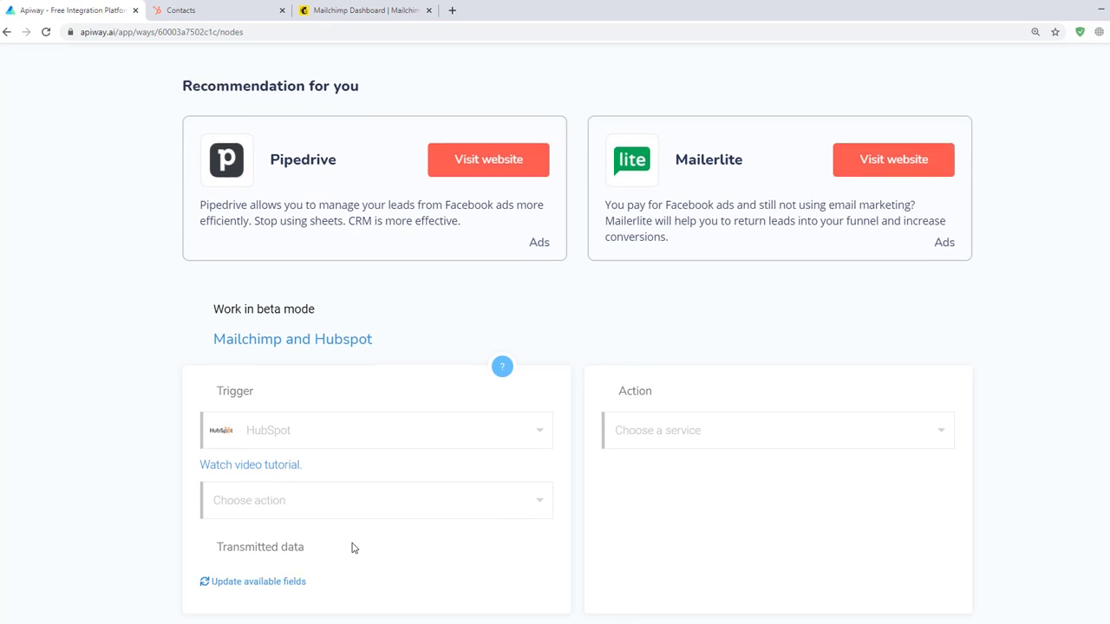
{"action": "scroll", "coordinate": [347, 520], "scroll_direction": "down", "scroll_amount": 2}
{"action": "left_click", "coordinate": [293, 386]}
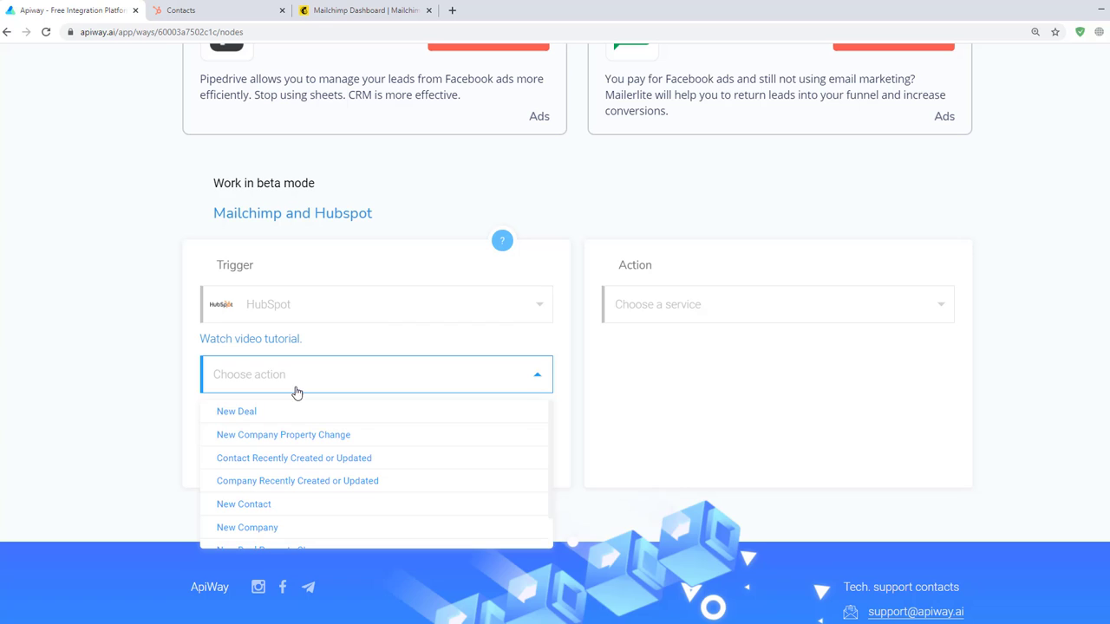
{"action": "scroll", "coordinate": [309, 438], "scroll_direction": "down", "scroll_amount": 1}
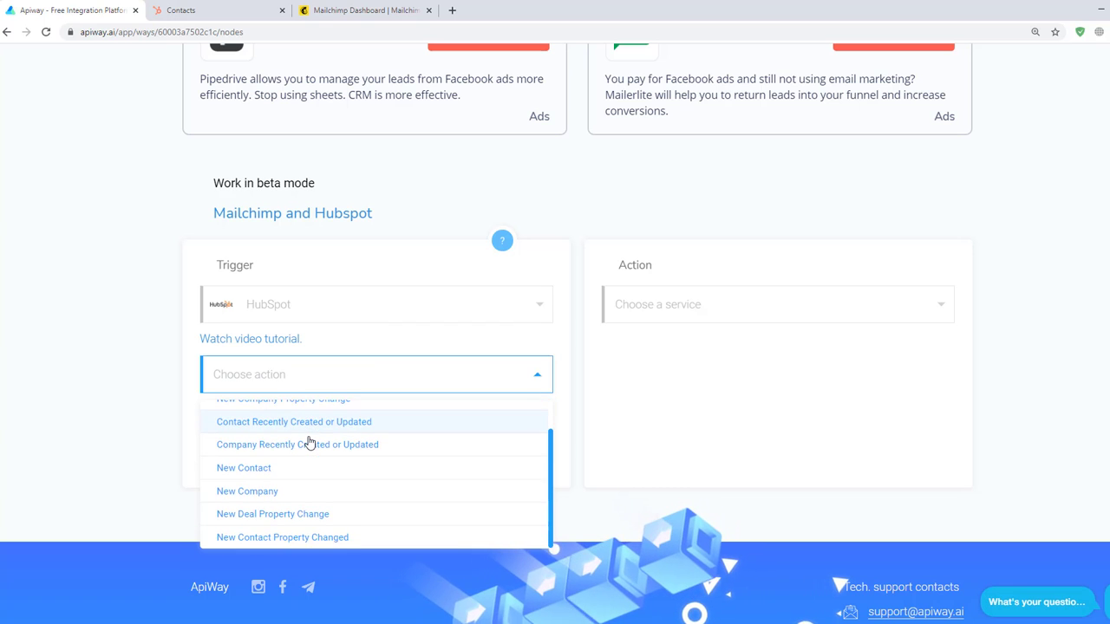
{"action": "left_click", "coordinate": [305, 537]}
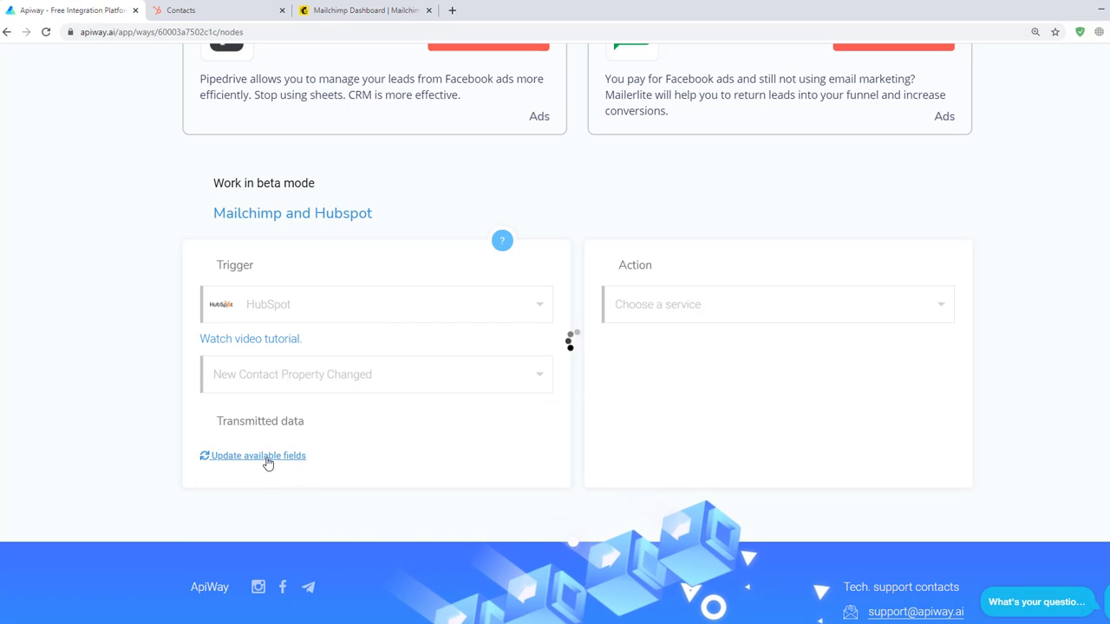
- Choose Mailchimp as the action service
{"action": "scroll", "coordinate": [268, 464], "scroll_direction": "down", "scroll_amount": 3}
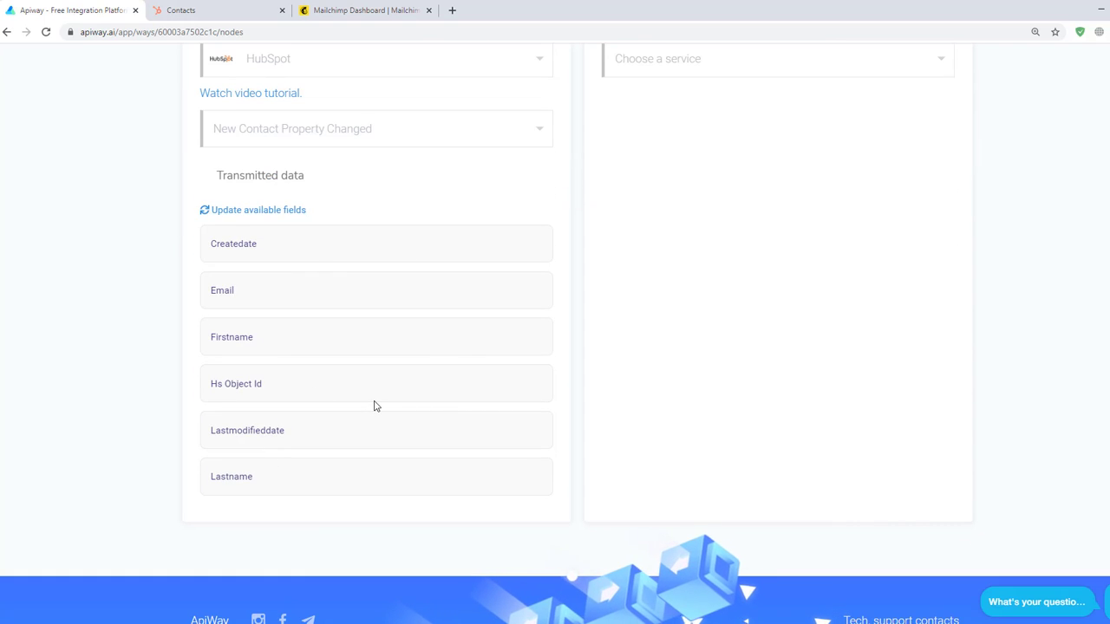
{"action": "scroll", "coordinate": [376, 406], "scroll_direction": "up", "scroll_amount": 2}
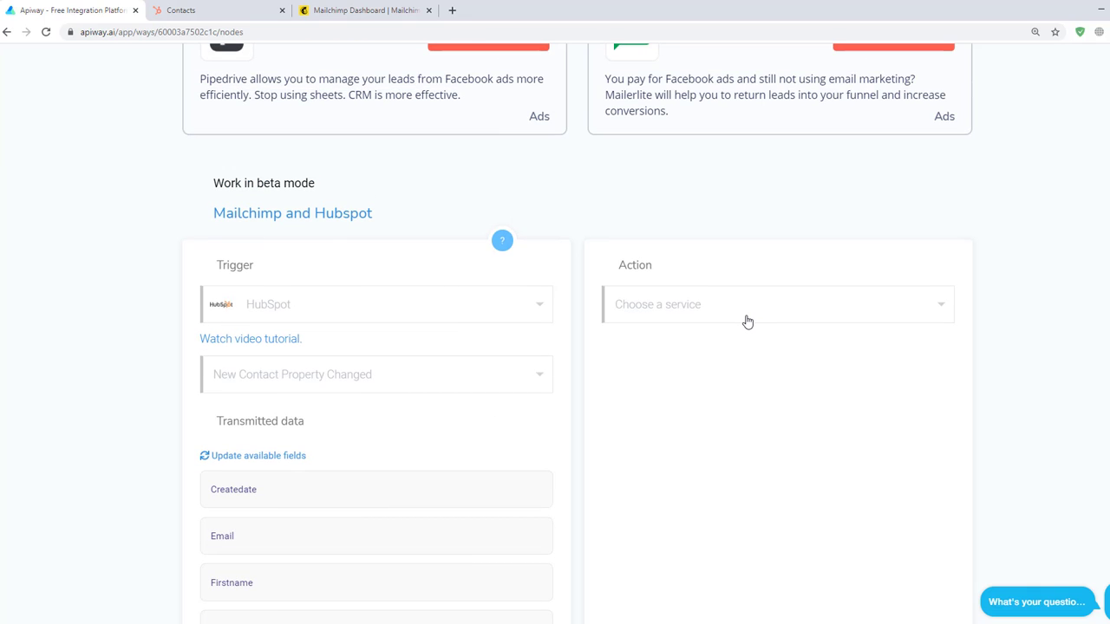
{"action": "left_click", "coordinate": [748, 321]}
{"action": "left_click", "coordinate": [749, 371]}
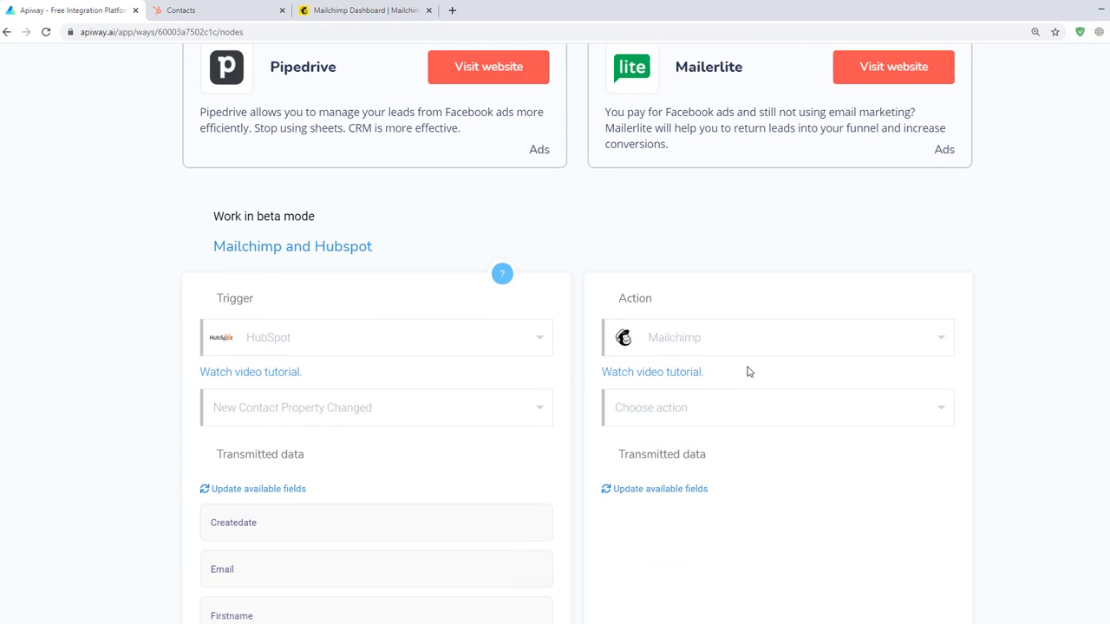
- Make the Mailchimp action Add/Update Subscriber, test it, and load its available fields
{"action": "left_click", "coordinate": [746, 362]}
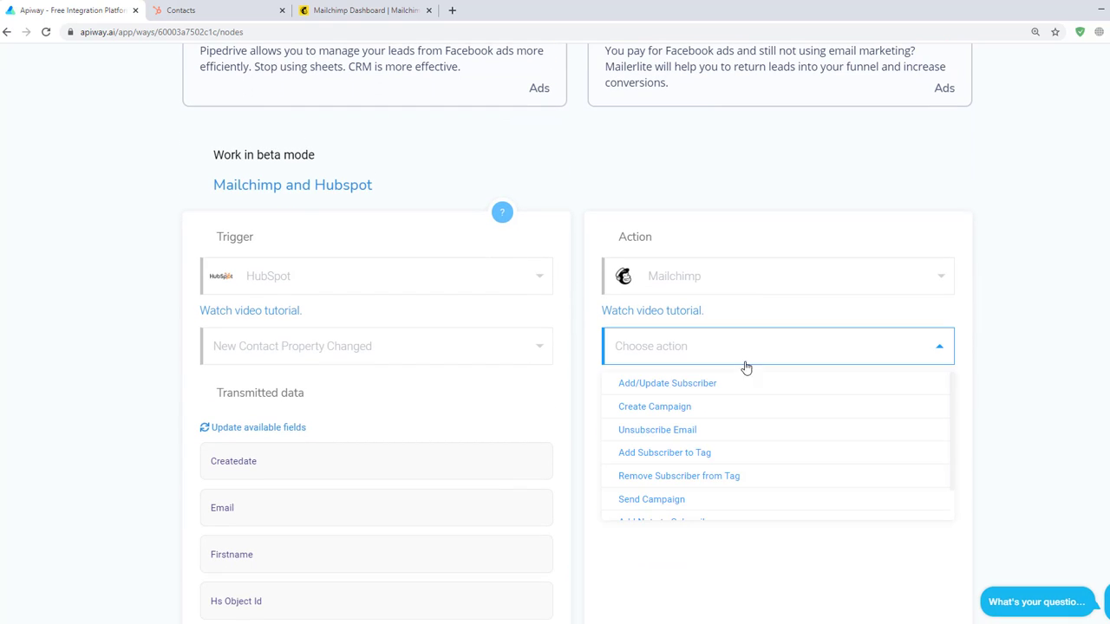
{"action": "left_click", "coordinate": [733, 390]}
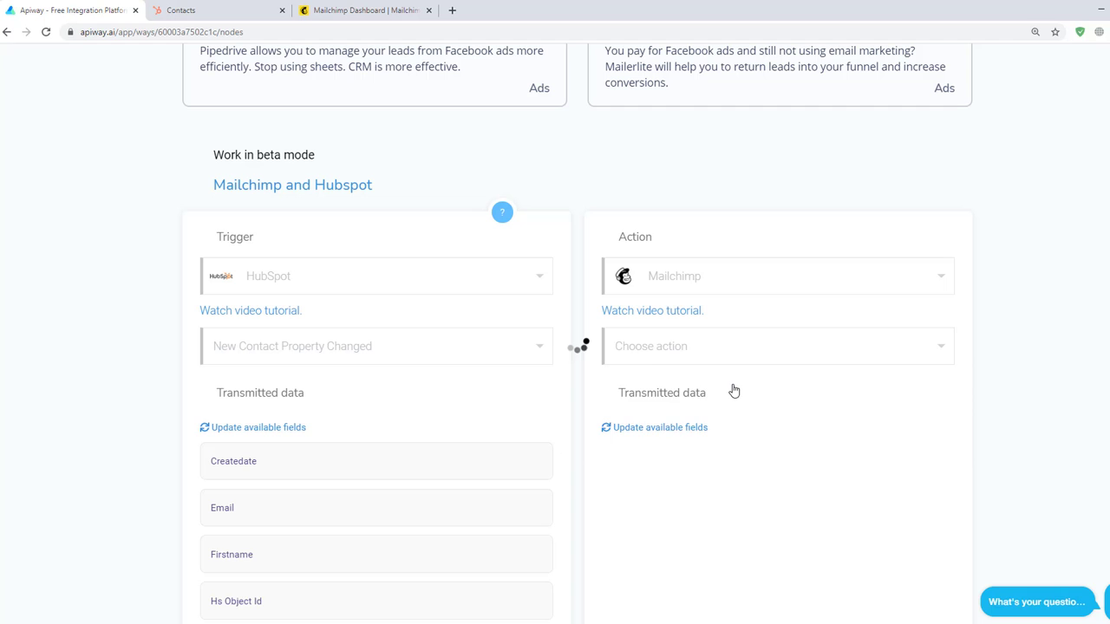
{"action": "left_click", "coordinate": [640, 398]}
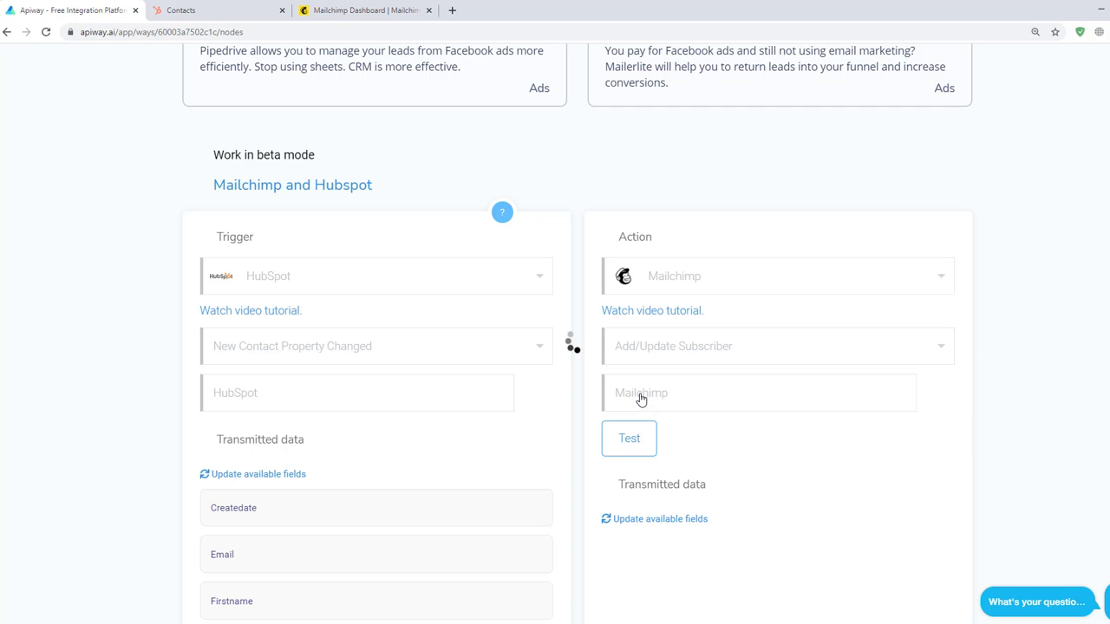
{"action": "scroll", "coordinate": [684, 413], "scroll_direction": "down", "scroll_amount": 2}
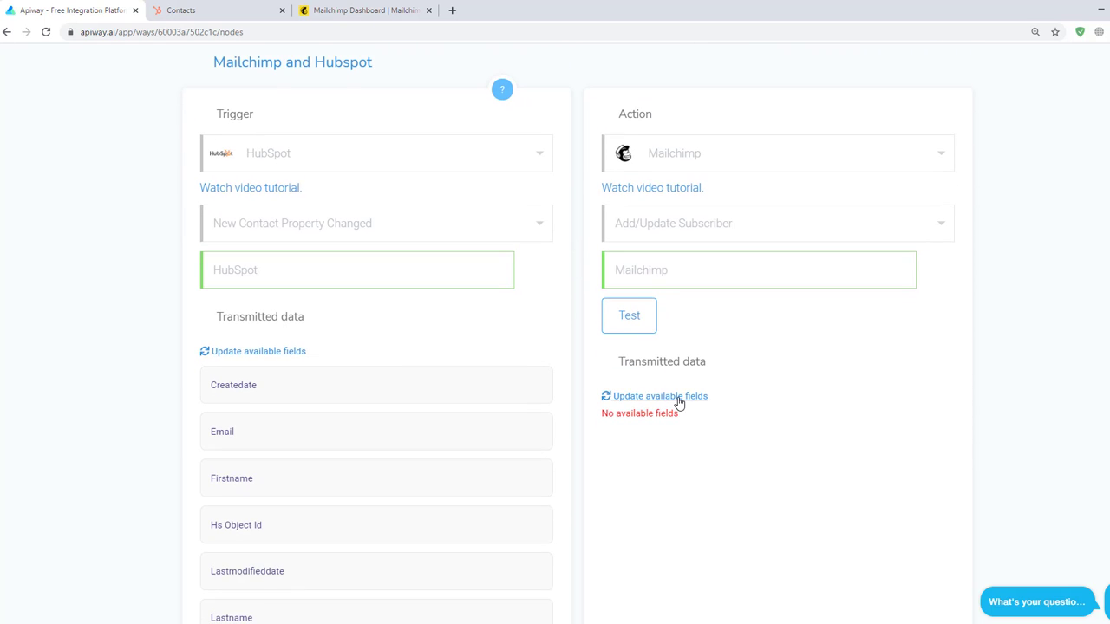
{"action": "left_click", "coordinate": [682, 398]}
{"action": "scroll", "coordinate": [678, 401], "scroll_direction": "down", "scroll_amount": 3}
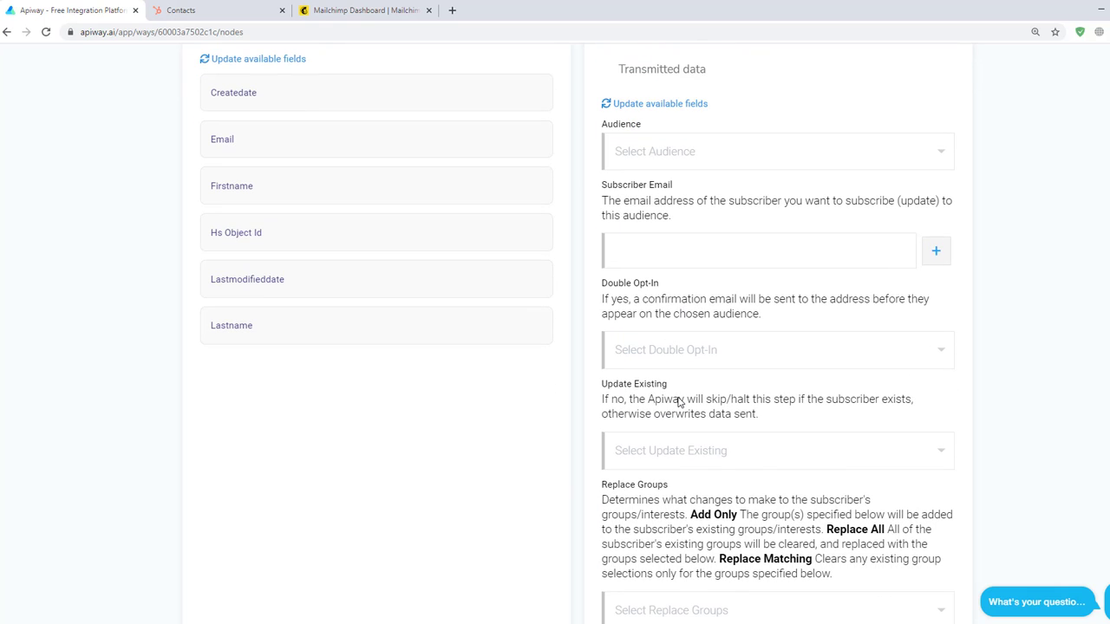
- Choose the Test audience and map HubSpot's Email field to Subscriber Email
{"action": "left_click", "coordinate": [656, 154]}
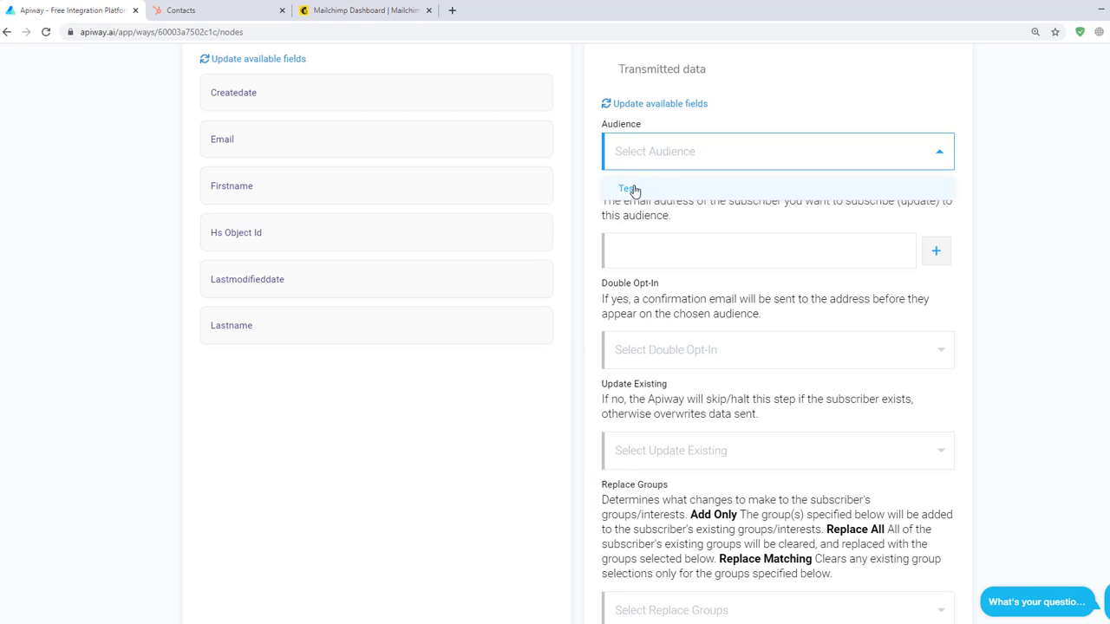
{"action": "left_click", "coordinate": [634, 189]}
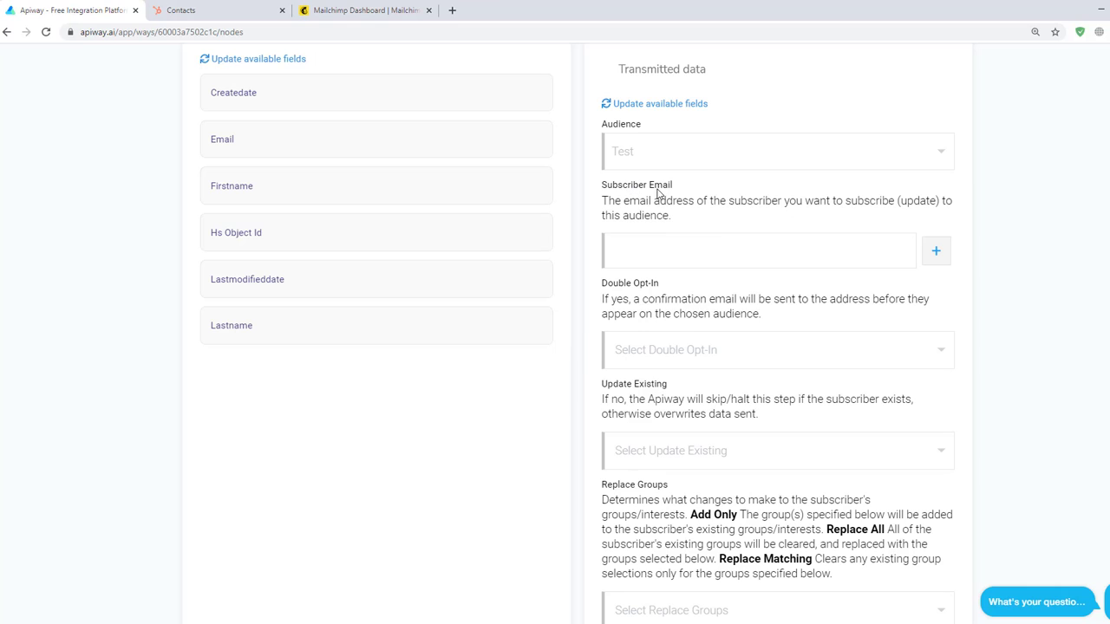
{"action": "left_click", "coordinate": [939, 252]}
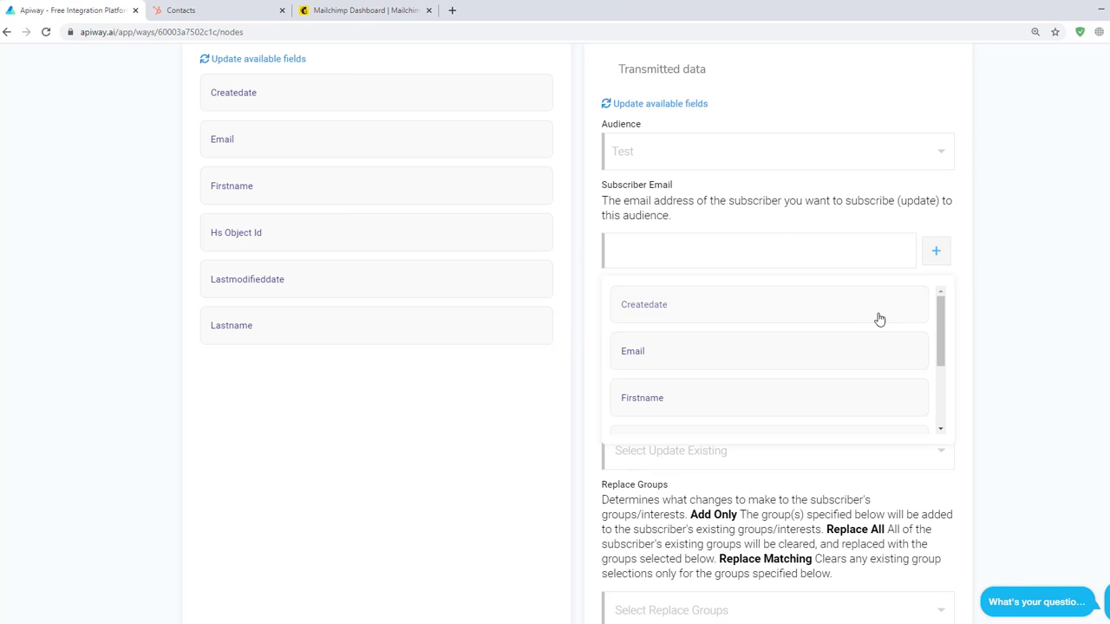
{"action": "left_click", "coordinate": [714, 354]}
{"action": "left_click", "coordinate": [991, 305]}
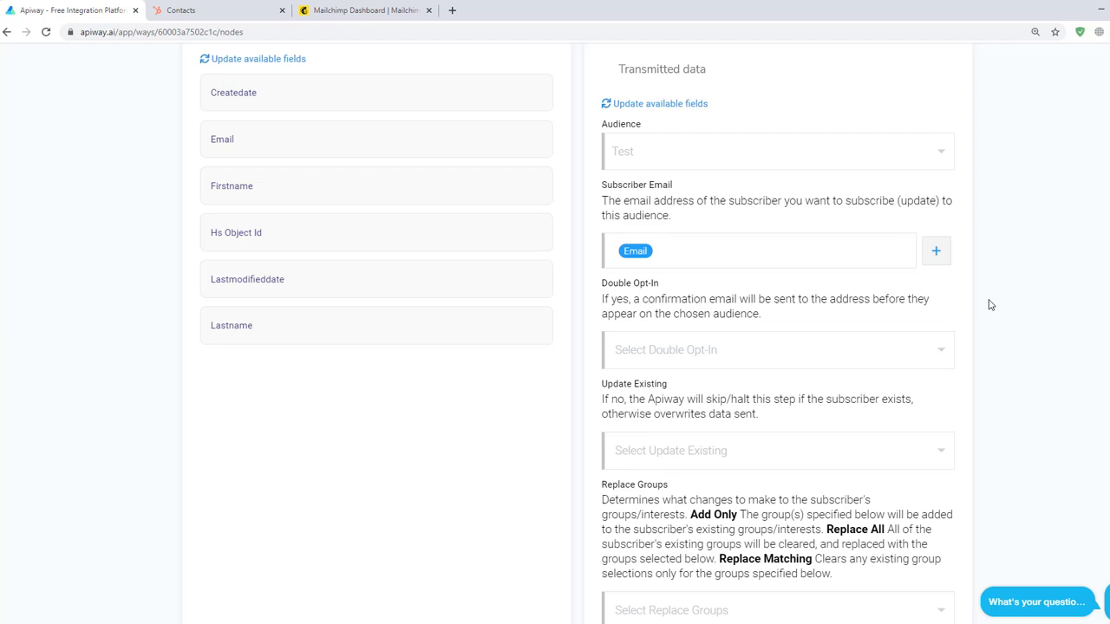
- Tag new Mailchimp subscribers with TEST TAG
{"action": "scroll", "coordinate": [956, 320], "scroll_direction": "down", "scroll_amount": 2}
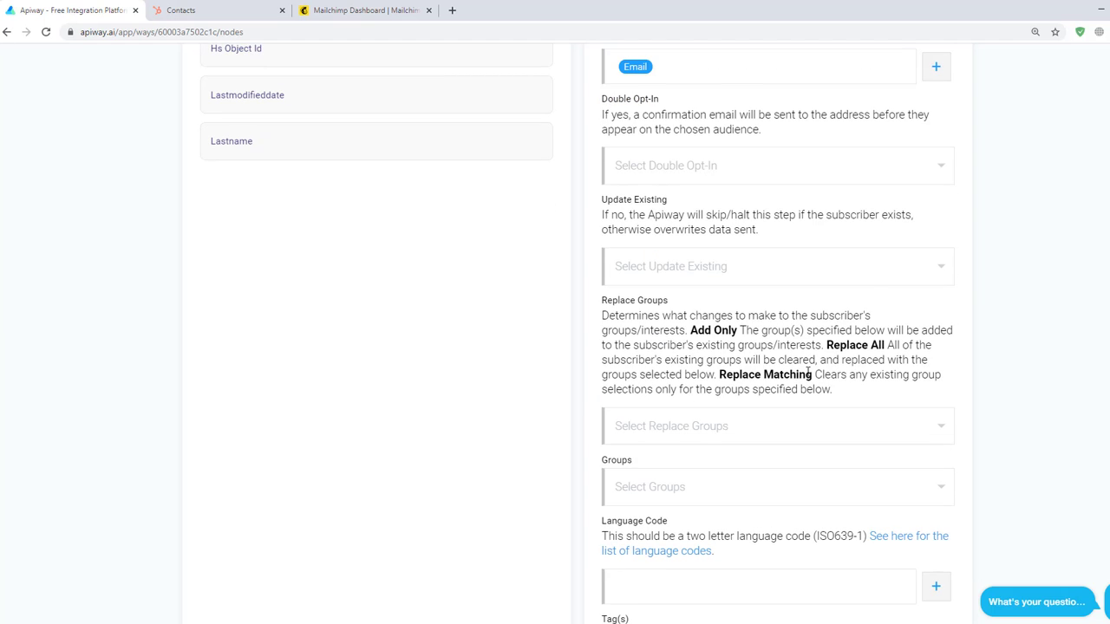
{"action": "scroll", "coordinate": [809, 373], "scroll_direction": "down", "scroll_amount": 1}
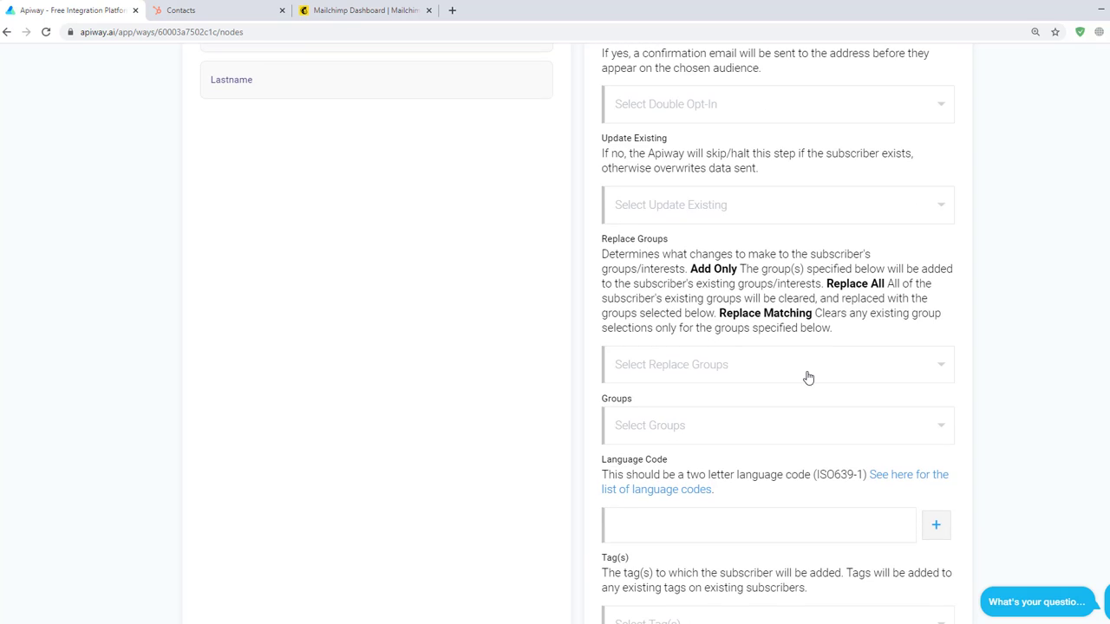
{"action": "scroll", "coordinate": [807, 374], "scroll_direction": "down", "scroll_amount": 3}
{"action": "scroll", "coordinate": [807, 376], "scroll_direction": "down", "scroll_amount": 1}
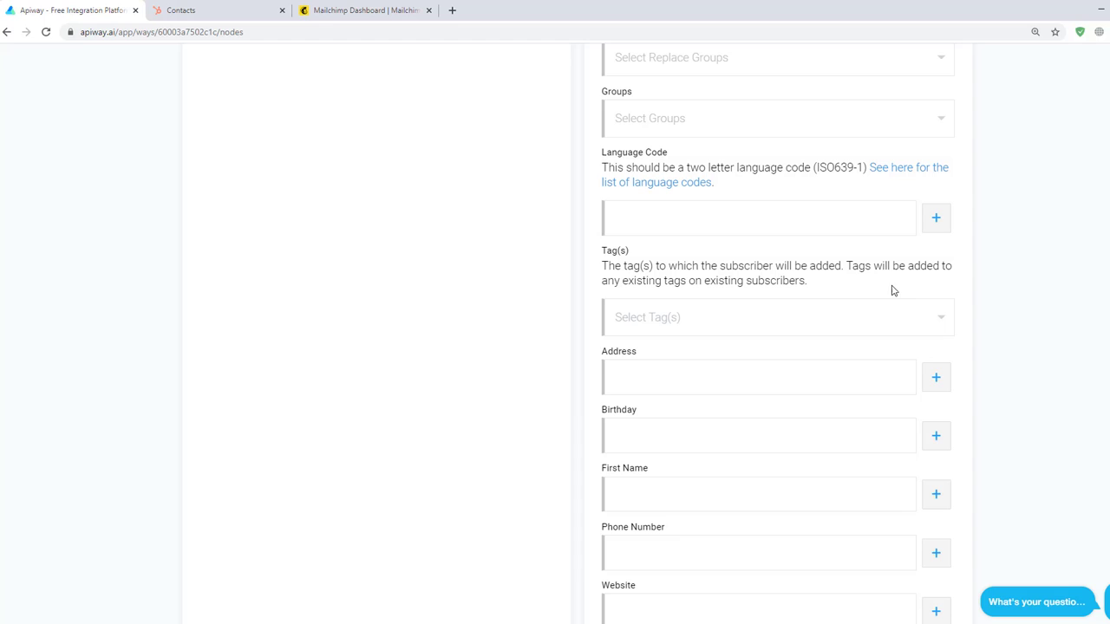
{"action": "left_click", "coordinate": [886, 319]}
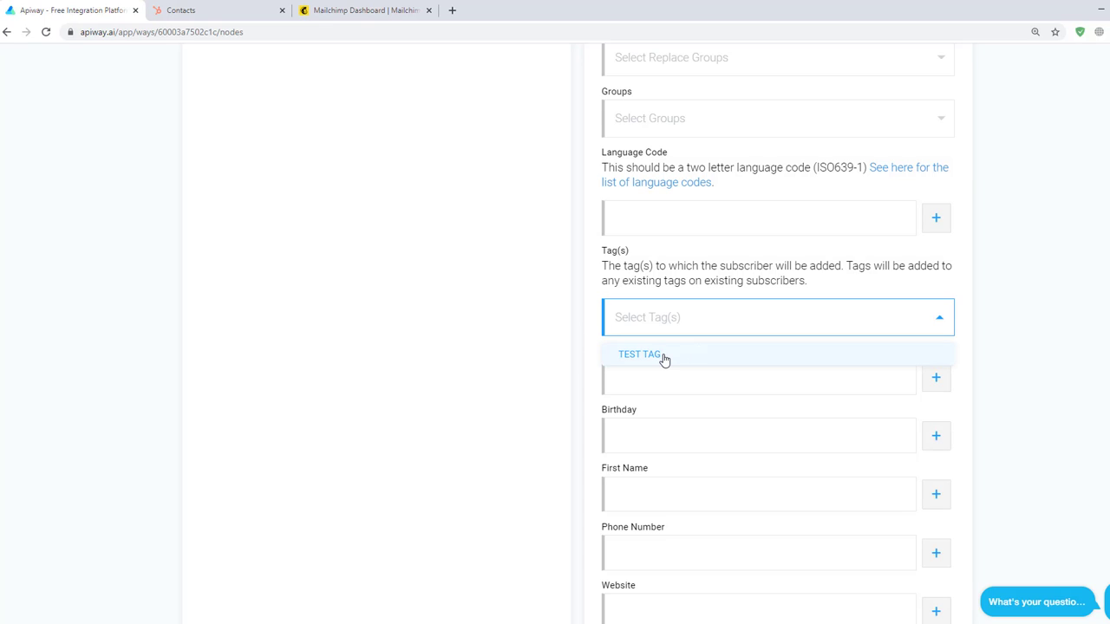
{"action": "left_click", "coordinate": [664, 360]}
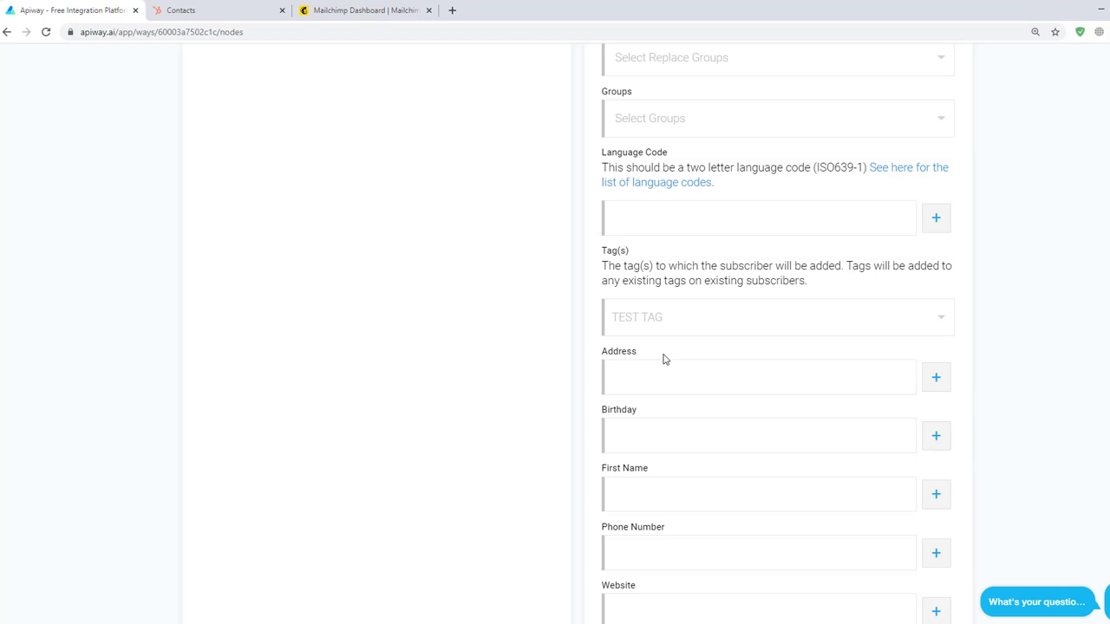
{"action": "scroll", "coordinate": [664, 359], "scroll_direction": "down", "scroll_amount": 1}
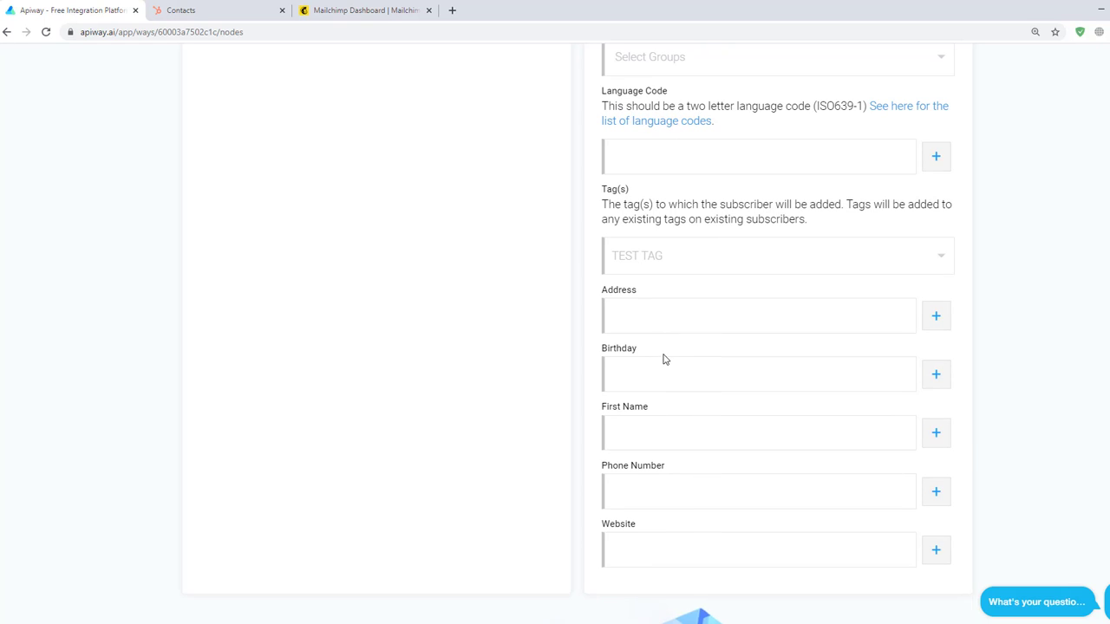
- Map First Name to HubSpot's Firstname, then test and activate the way
{"action": "left_click", "coordinate": [939, 437]}
{"action": "scroll", "coordinate": [728, 515], "scroll_direction": "down", "scroll_amount": 1}
{"action": "left_click", "coordinate": [720, 523]}
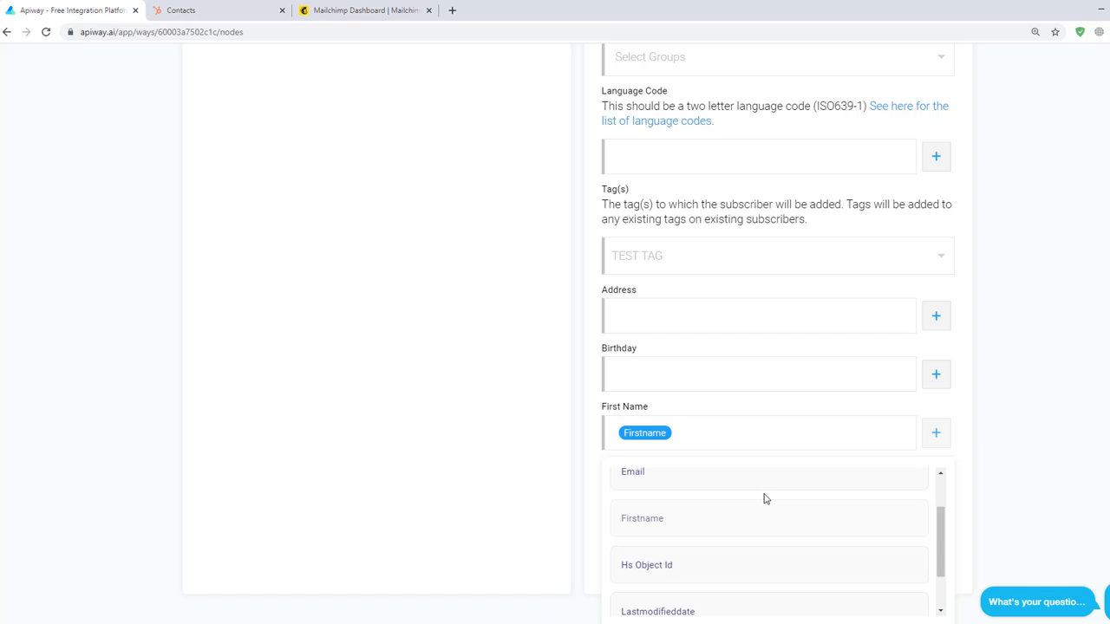
{"action": "scroll", "coordinate": [743, 268], "scroll_direction": "up", "scroll_amount": 11}
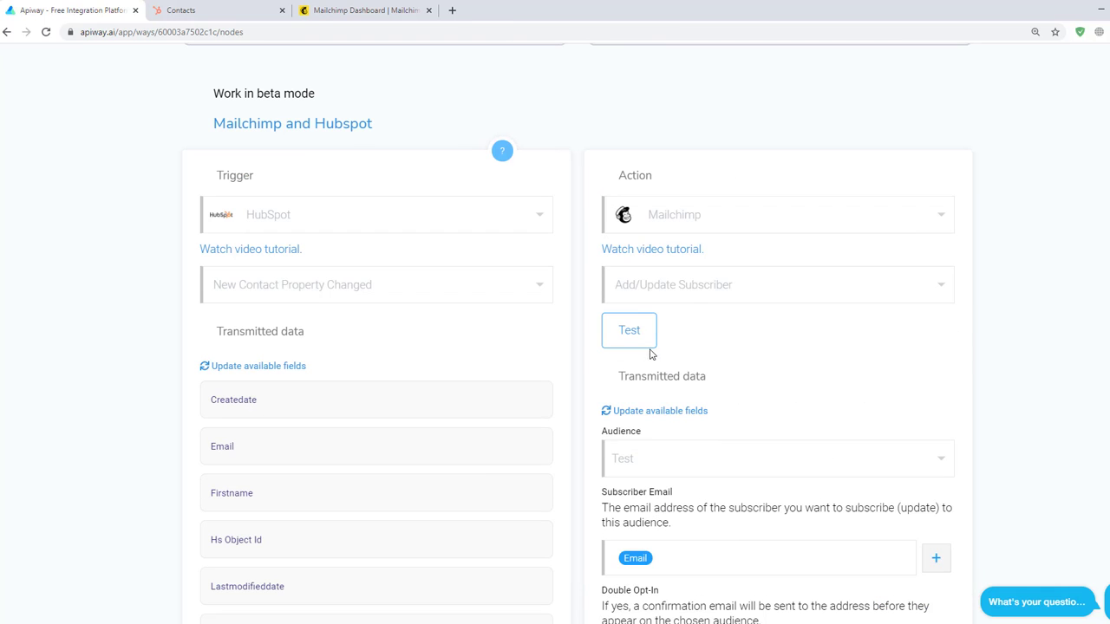
{"action": "left_click", "coordinate": [935, 395]}
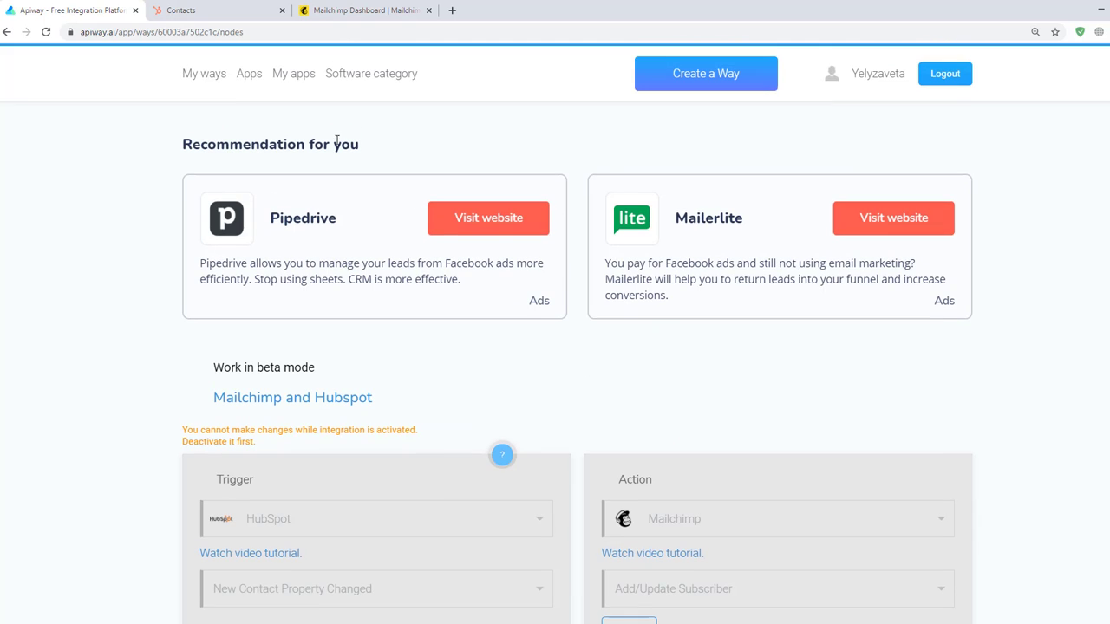
- Switch the Mailchimp and Hubspot way off in My ways, then re-test its connections and reactivate it
{"action": "left_click", "coordinate": [204, 73]}
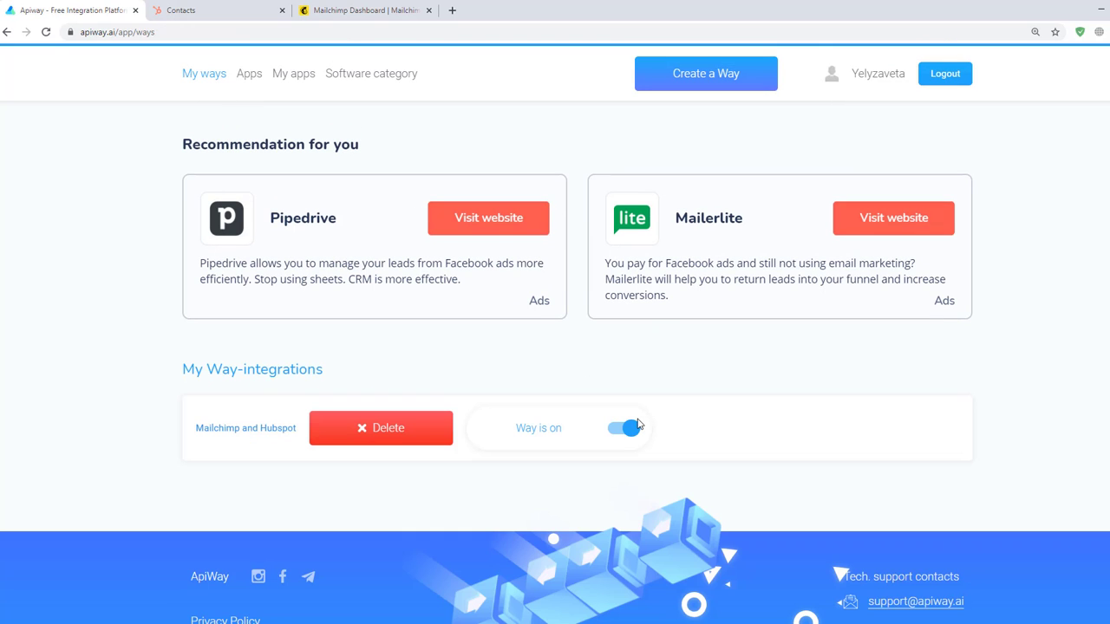
{"action": "left_click", "coordinate": [634, 431]}
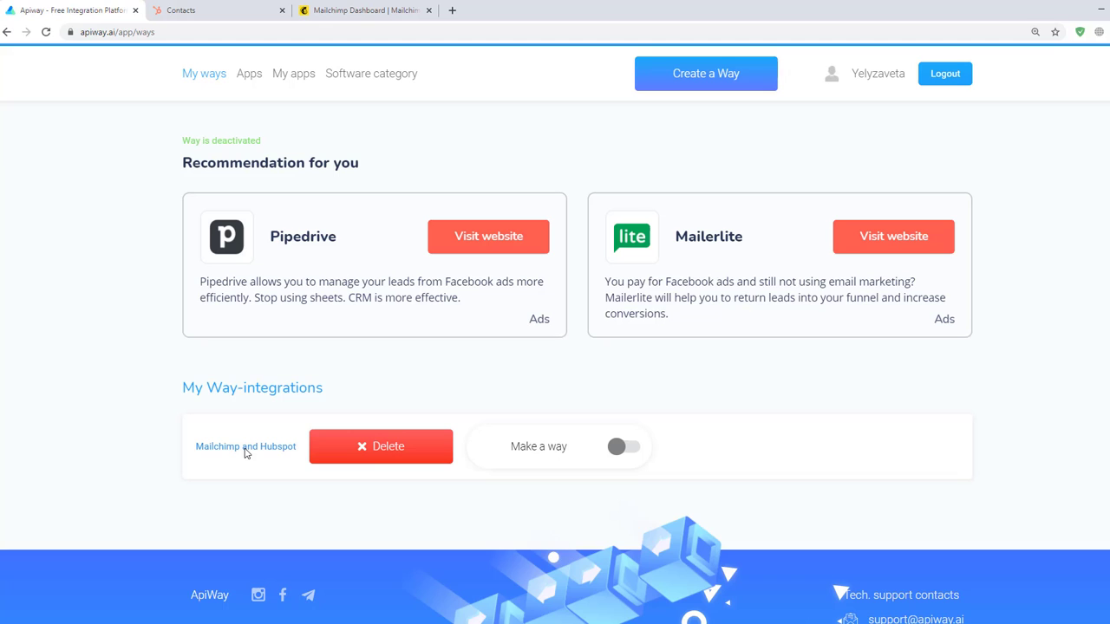
{"action": "left_click", "coordinate": [245, 451]}
{"action": "scroll", "coordinate": [567, 414], "scroll_direction": "down", "scroll_amount": 3}
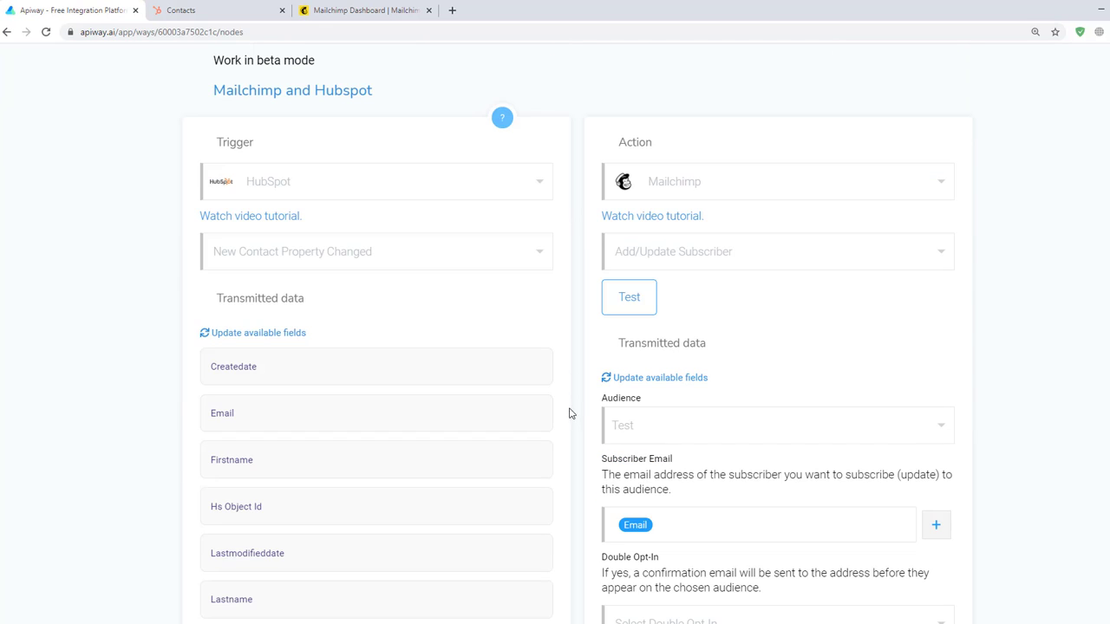
{"action": "left_click", "coordinate": [609, 291]}
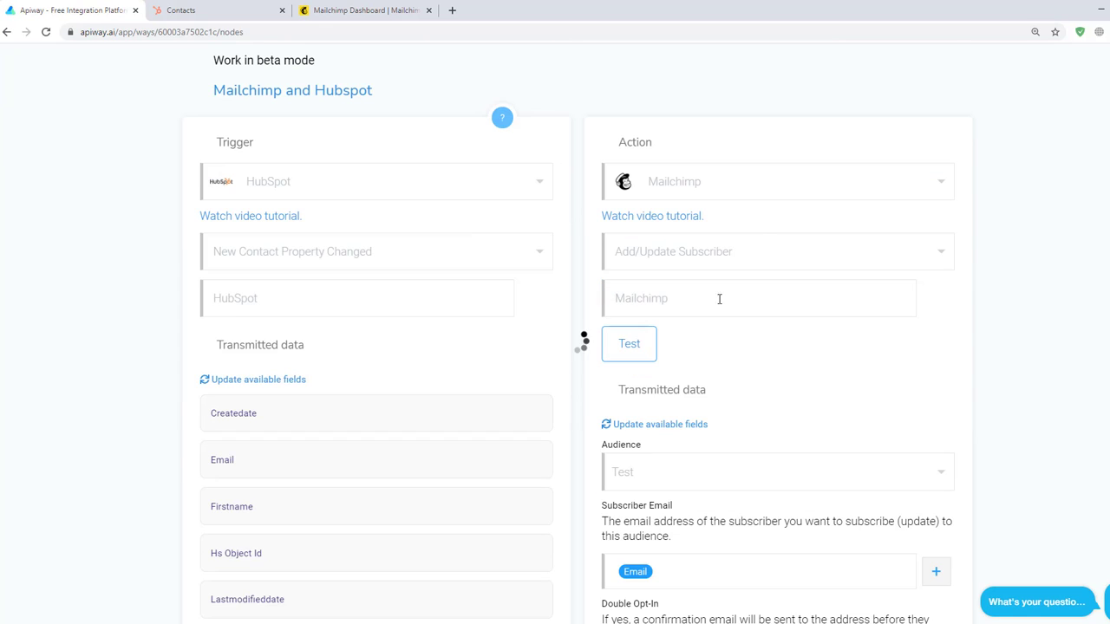
{"action": "left_click", "coordinate": [908, 356]}
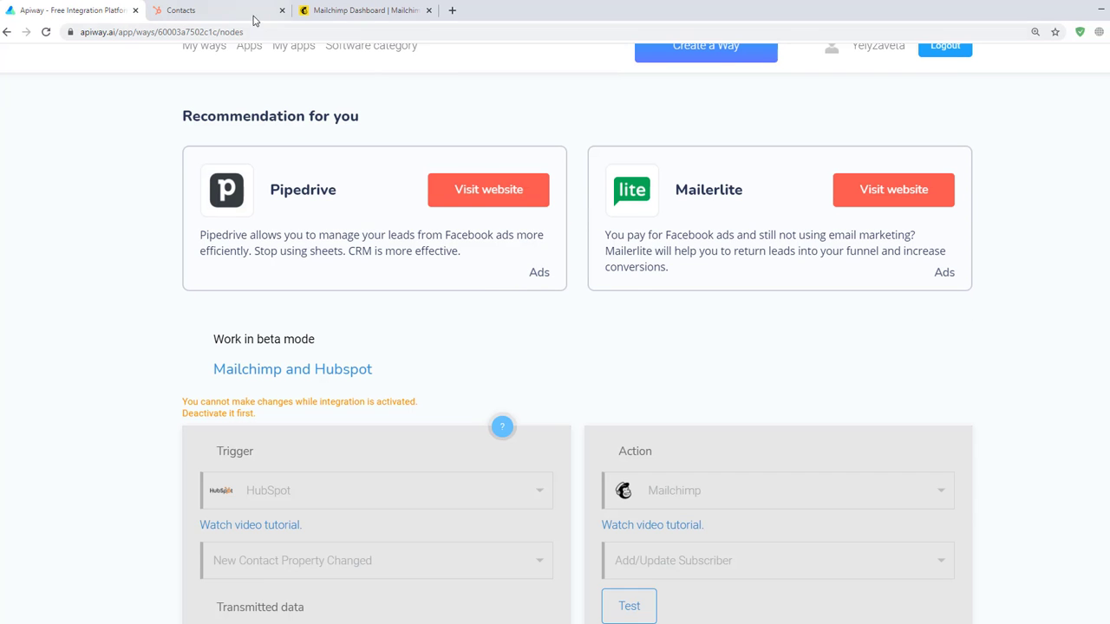
- Add a primary email address to the HubSpot contact that had none, then return to Mailchimp
{"action": "left_click", "coordinate": [252, 17]}
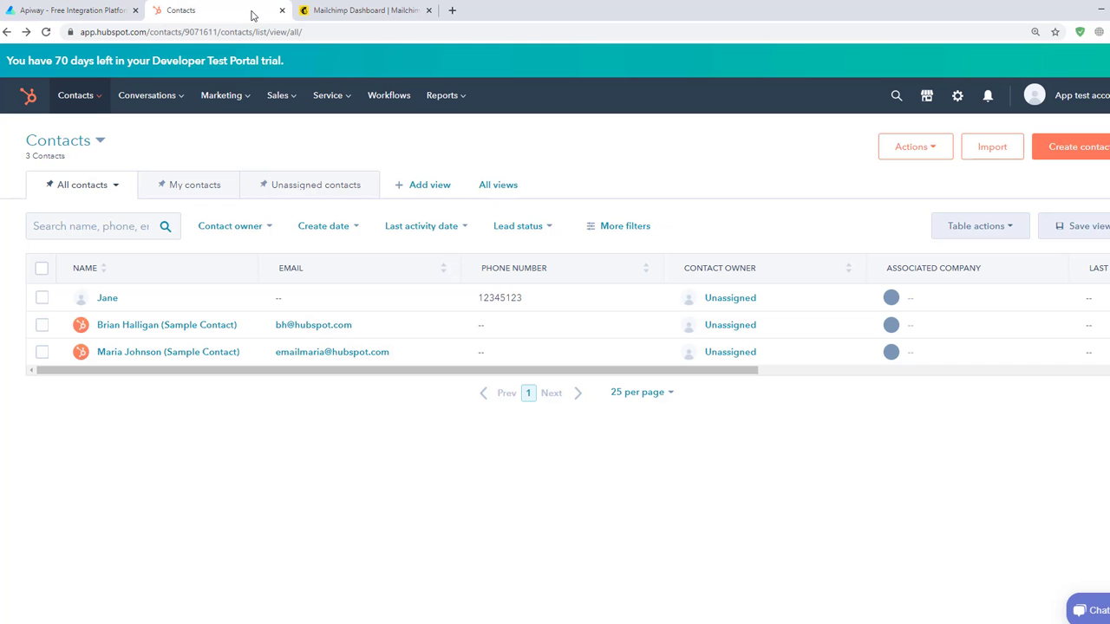
{"action": "left_click", "coordinate": [163, 303]}
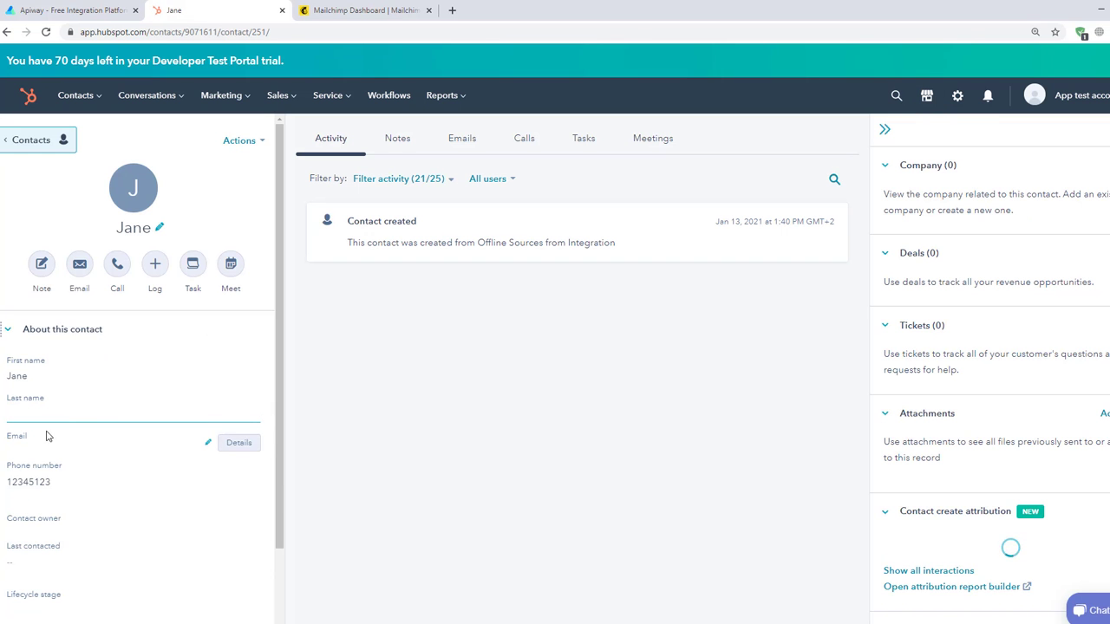
{"action": "left_click", "coordinate": [208, 444]}
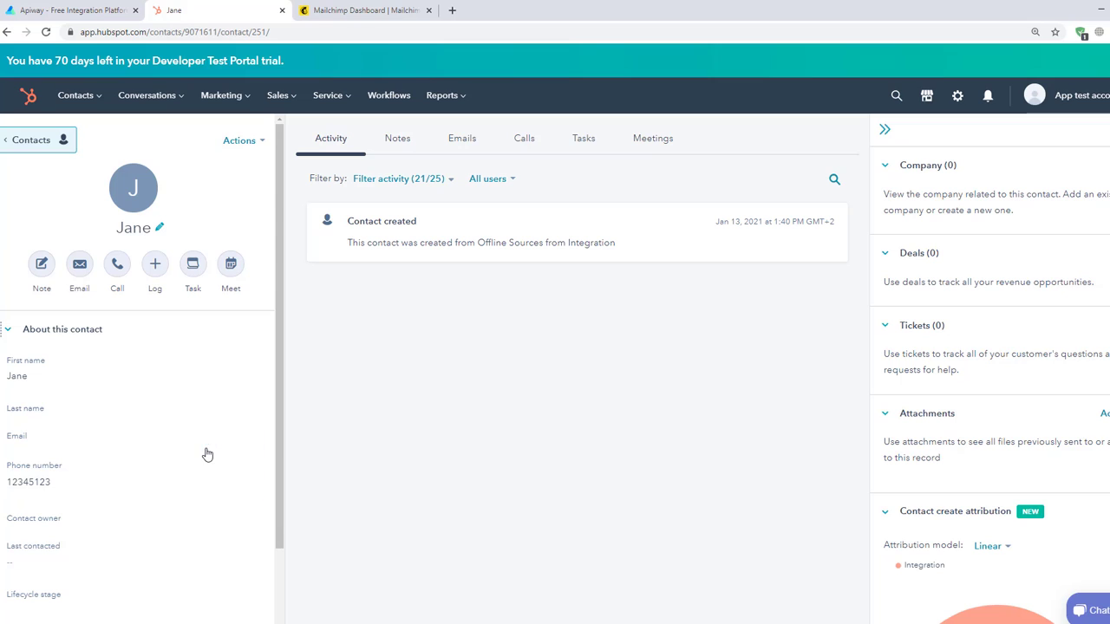
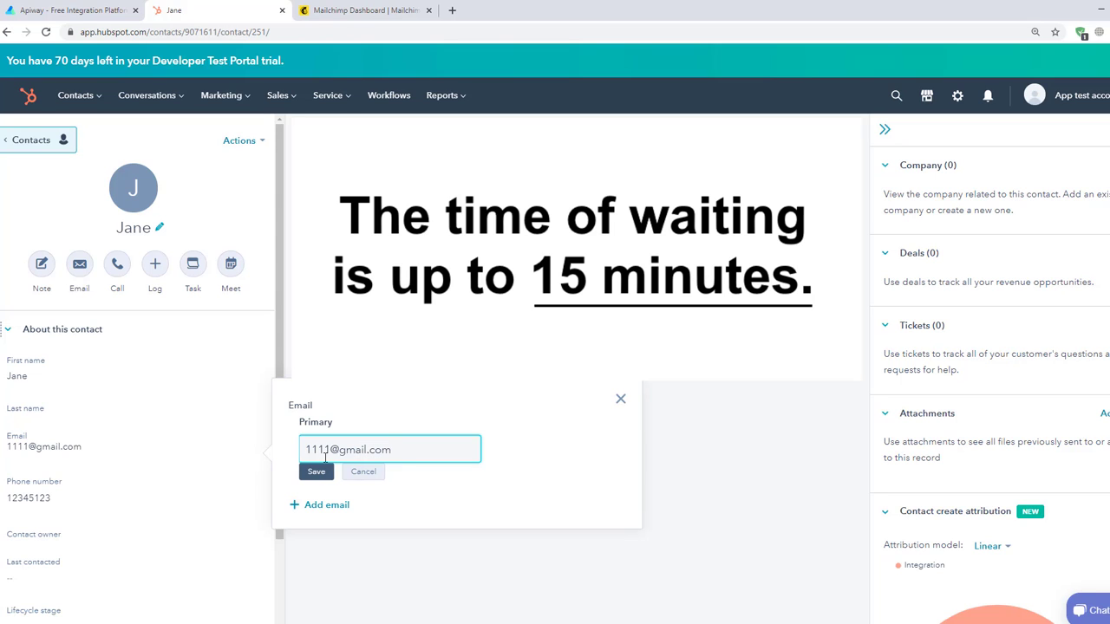
{"action": "left_click", "coordinate": [316, 471]}
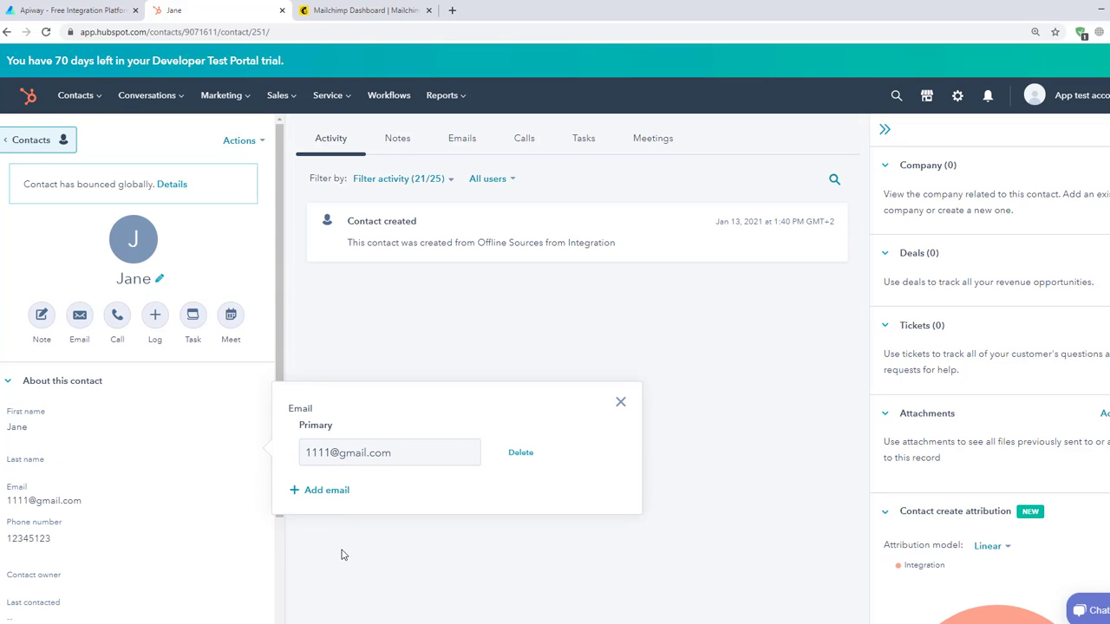
{"action": "left_click", "coordinate": [621, 404]}
{"action": "left_click", "coordinate": [319, 8]}
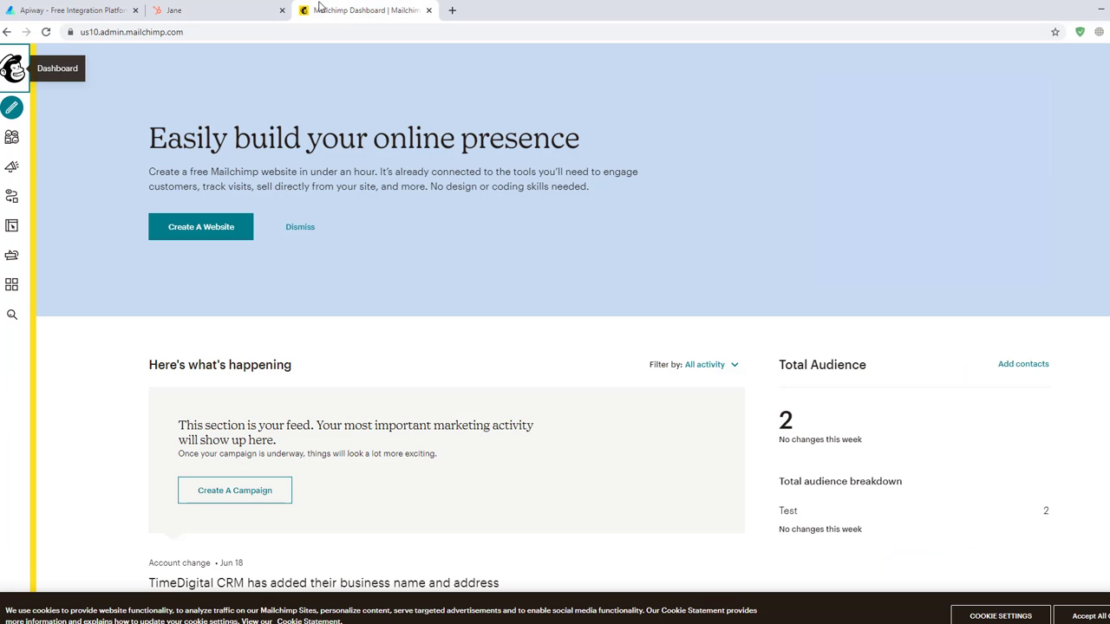
- Check Mailchimp's Test audience contacts for three TEST TAG subscribers, then open Apiway's Marketing automation software category
{"action": "left_click", "coordinate": [11, 142]}
{"action": "left_click", "coordinate": [840, 144]}
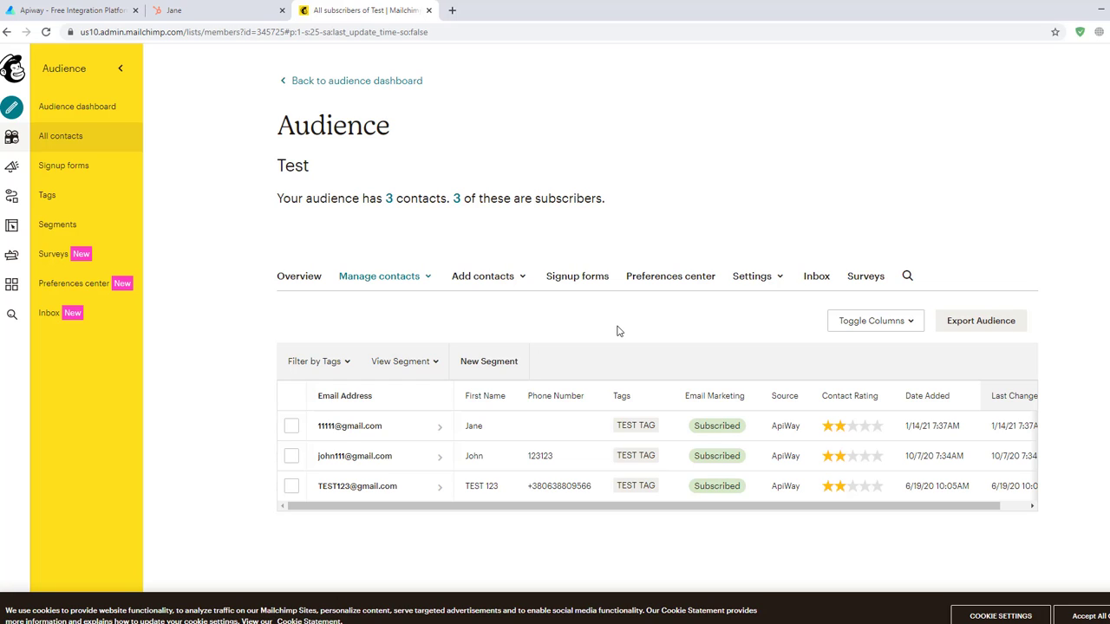
{"action": "left_click", "coordinate": [106, 12]}
{"action": "scroll", "coordinate": [275, 69], "scroll_direction": "up", "scroll_amount": 1}
{"action": "mouse_move", "coordinate": [354, 85]}
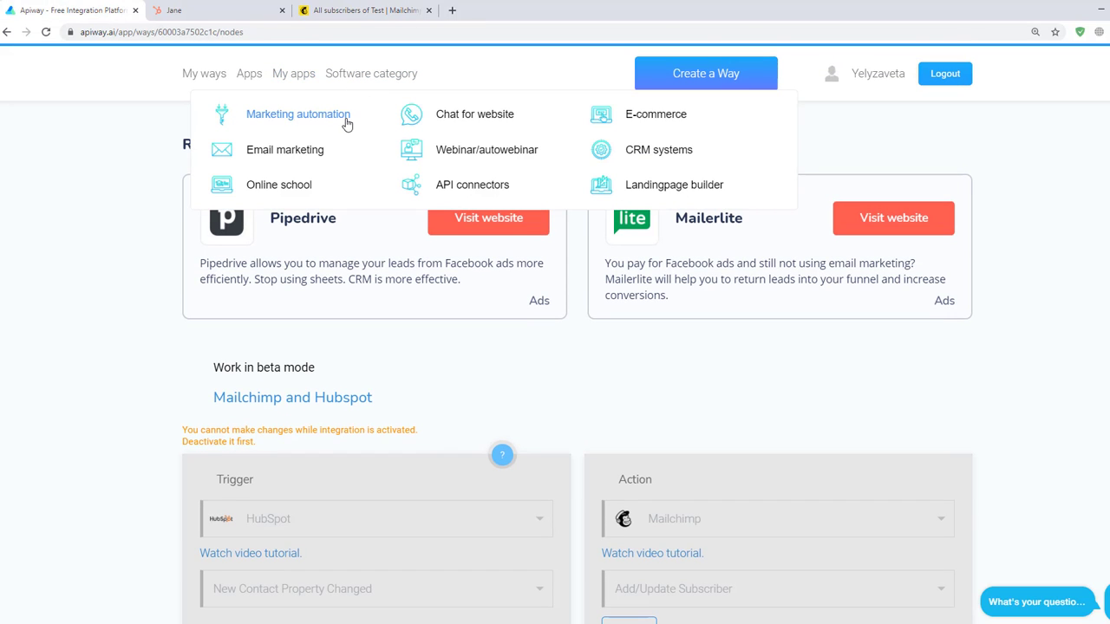
{"action": "left_click", "coordinate": [345, 125]}
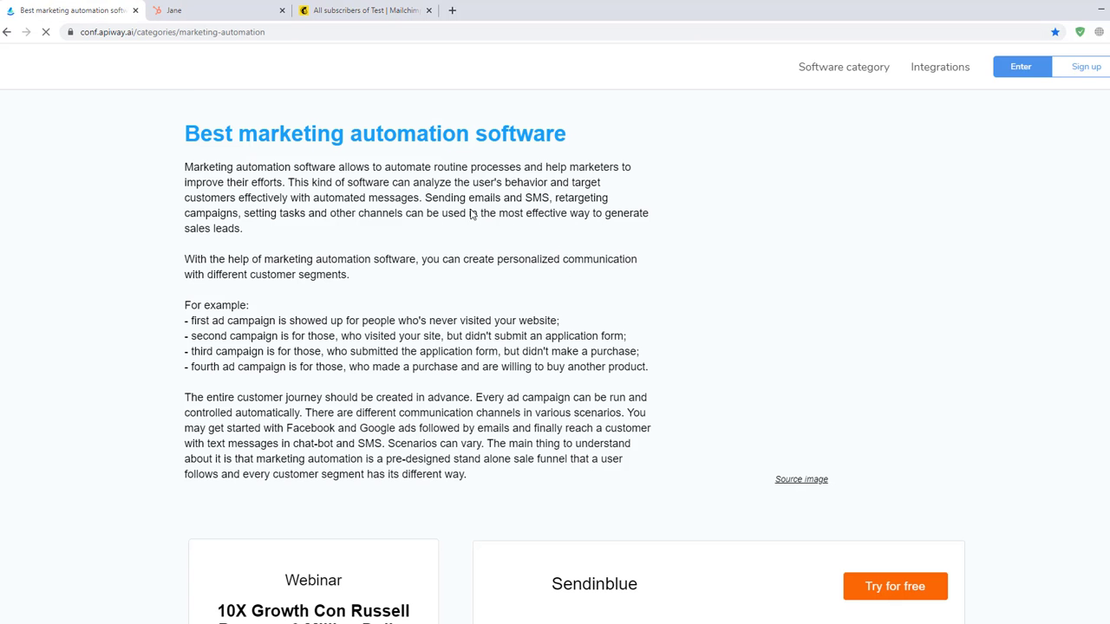